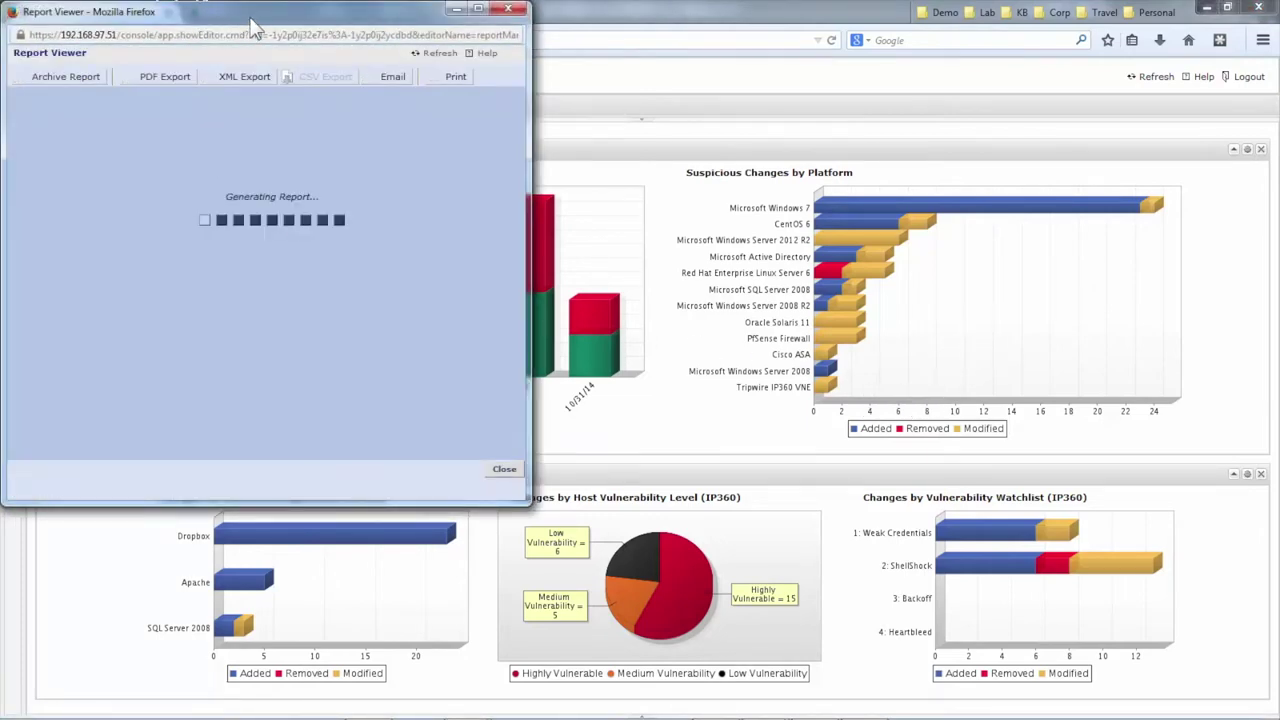
Step: Enlarge the Suspicious Changes report and drill into a platform's Changed Elements list
left_click_drag(251, 20, 343, 81)
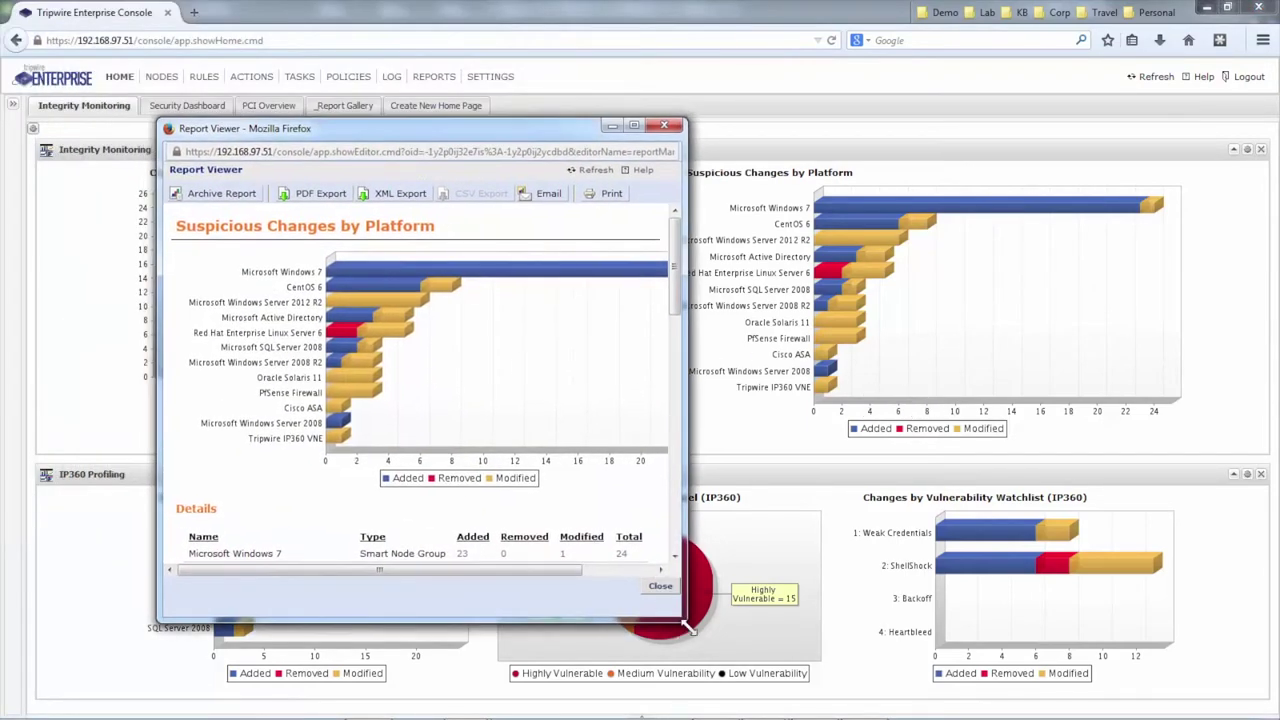
left_click_drag(688, 627, 876, 712)
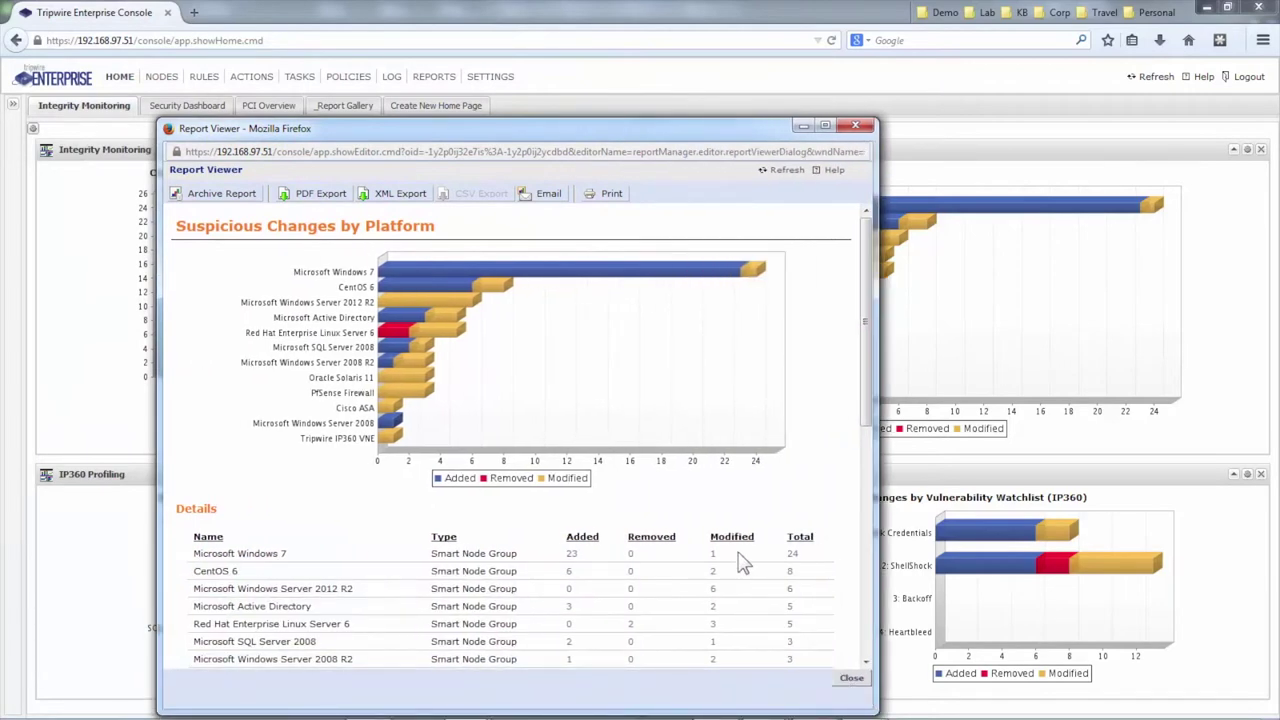
scroll(742, 563, "down", 2)
left_click(795, 474)
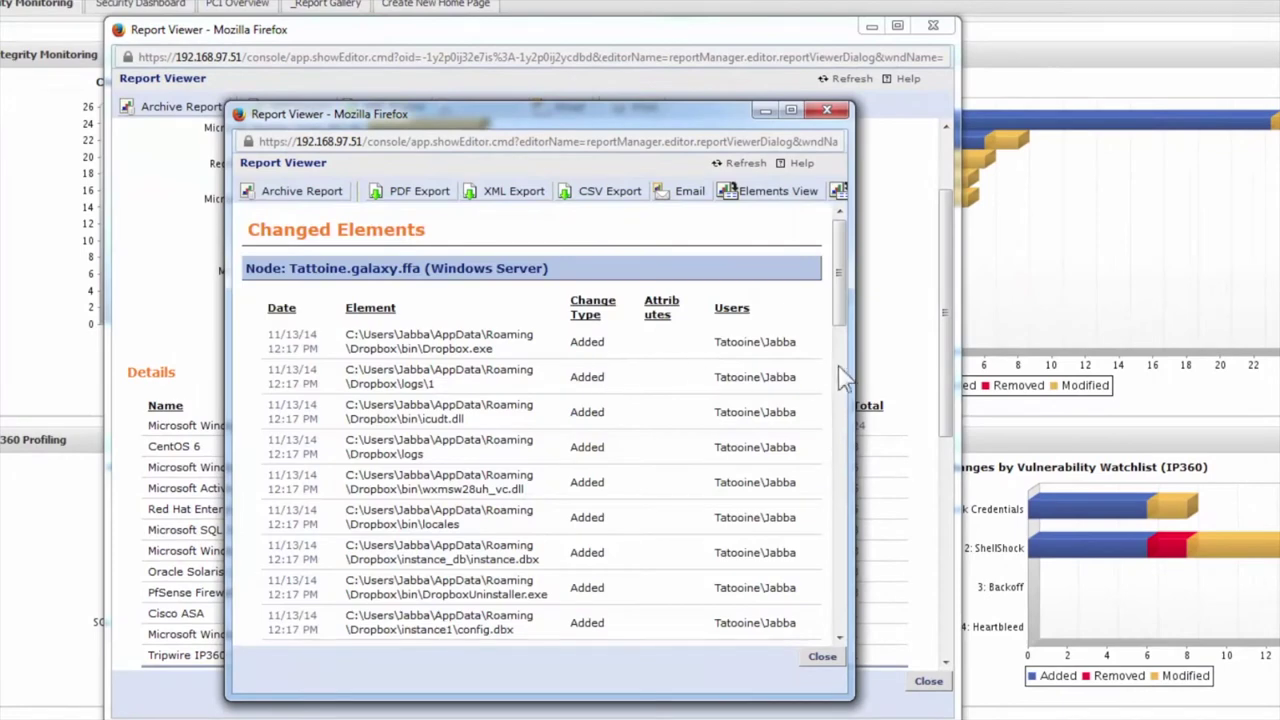
left_click_drag(853, 372, 1218, 357)
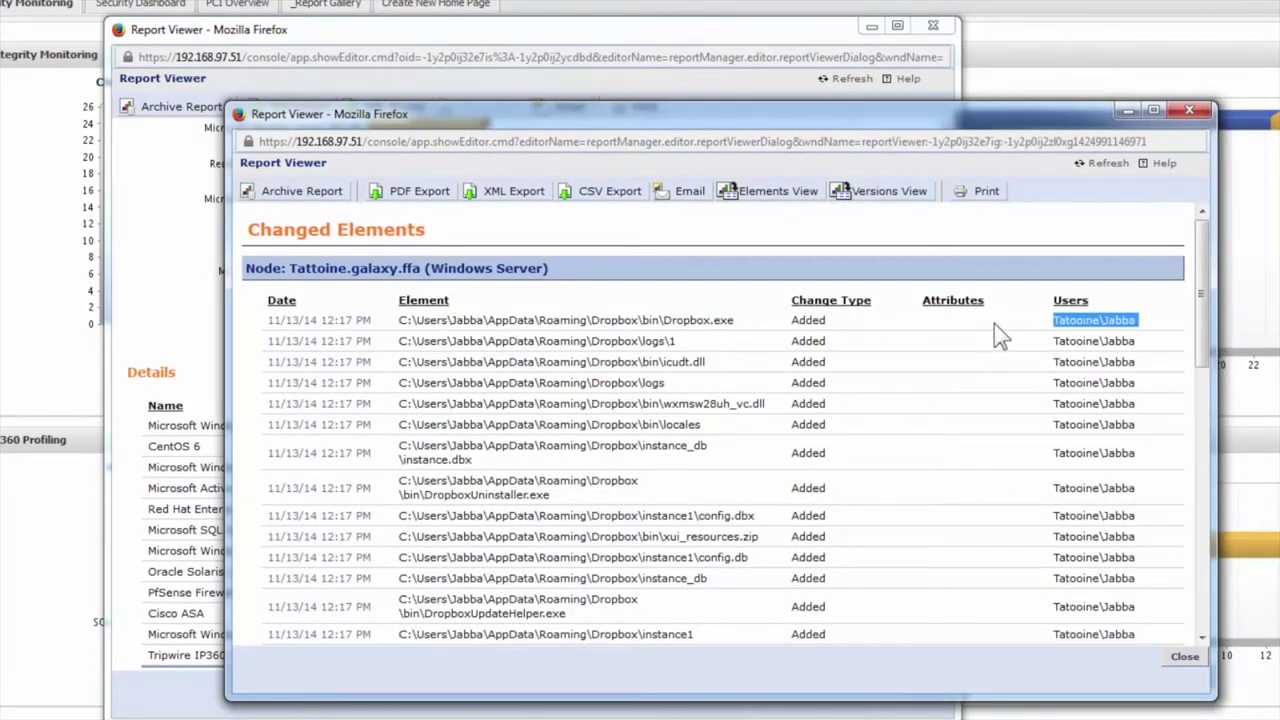
Step: View the Dropbox.exe change detail on Tattoine.galaxy.ffa, then close the report windows
left_click_drag(737, 321, 272, 324)
left_click_drag(578, 276, 252, 274)
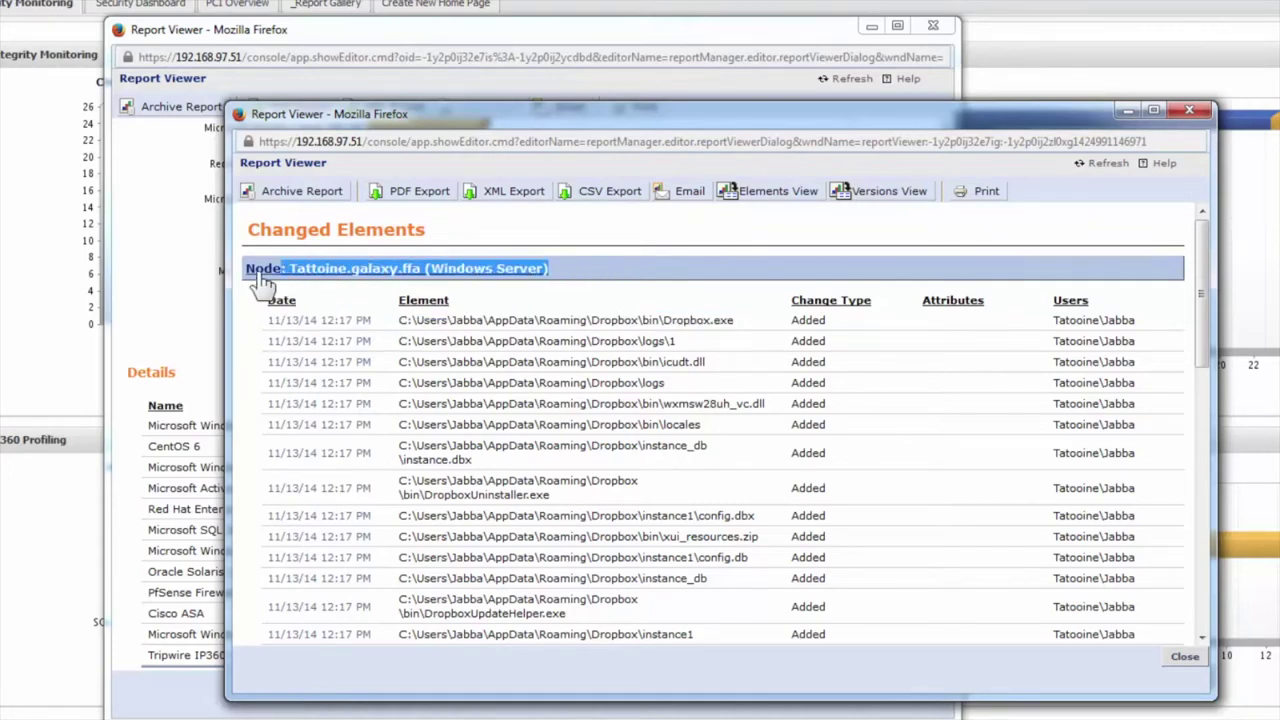
left_click(336, 322)
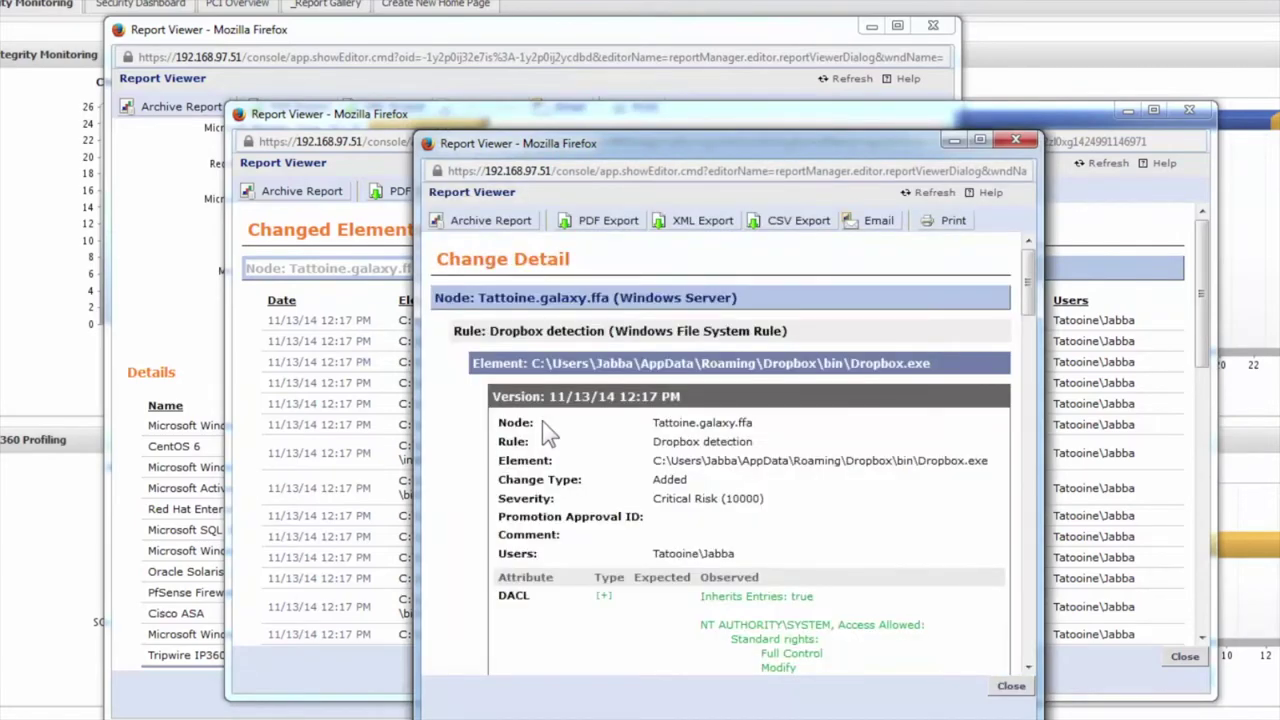
left_click(1016, 139)
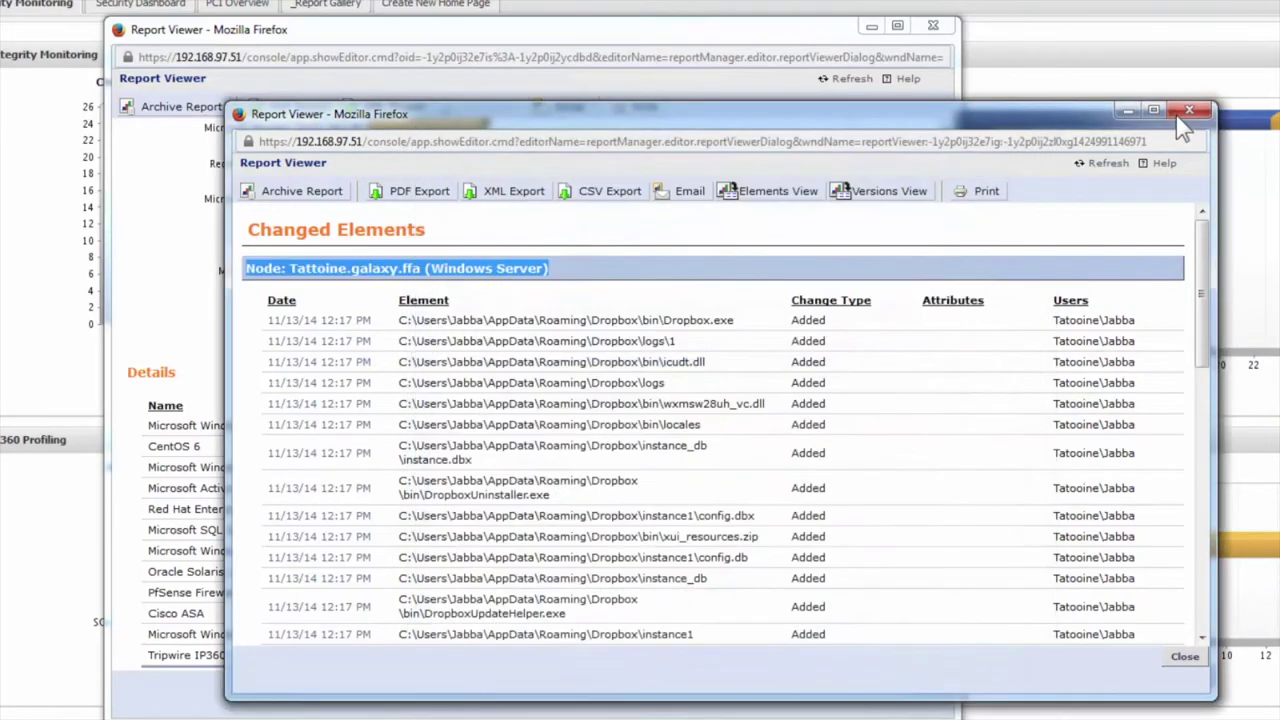
left_click(1189, 110)
left_click(933, 27)
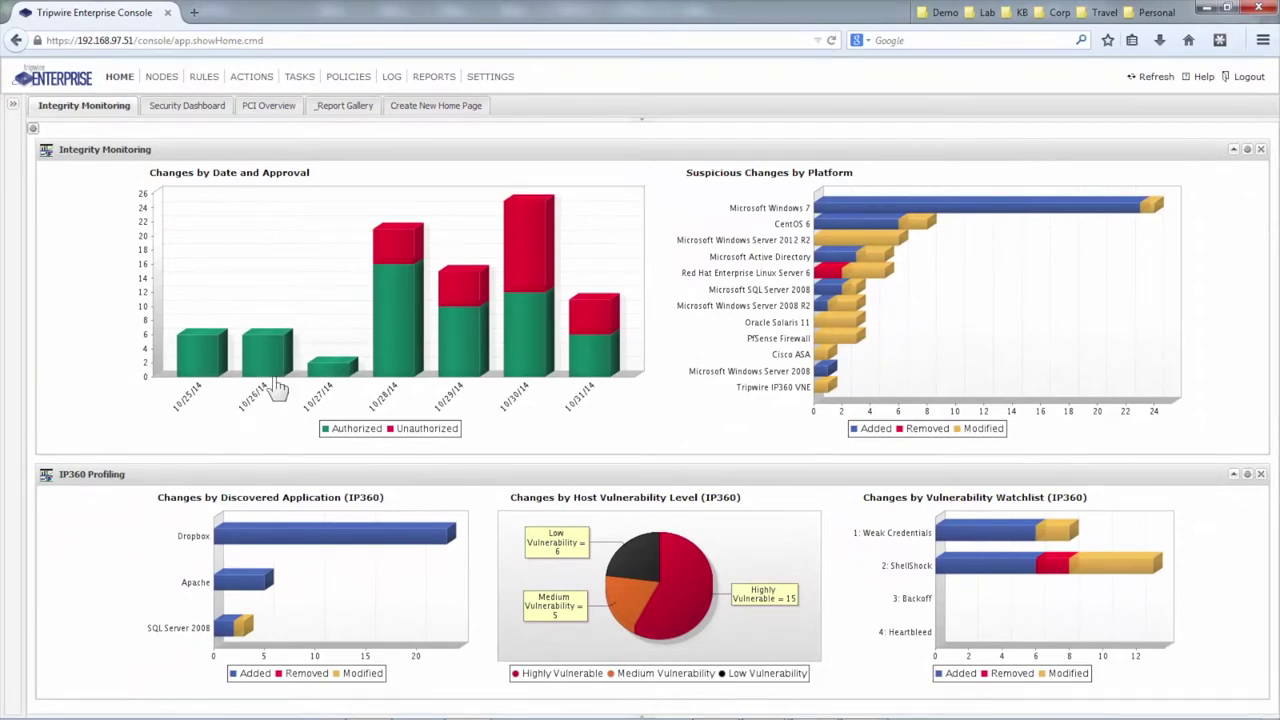
Step: Open the Changes by Date and Approval report full screen and drill into its changed elements
left_click(318, 352)
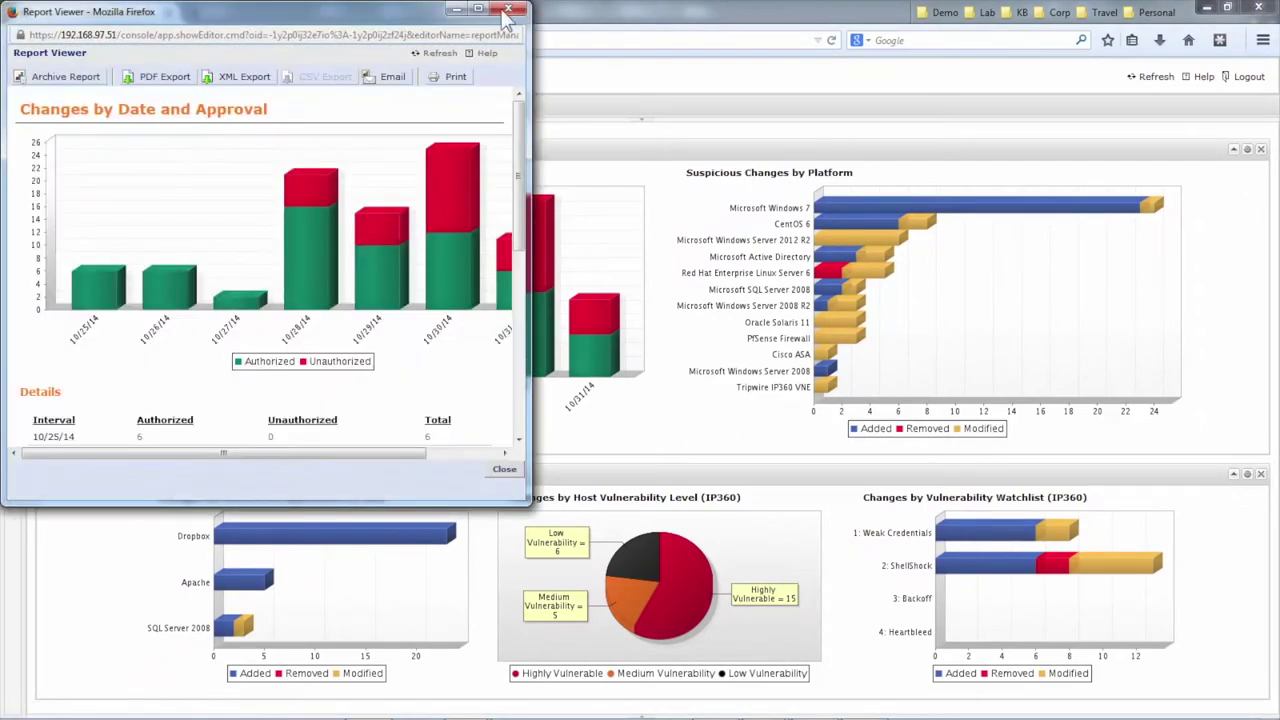
left_click(473, 12)
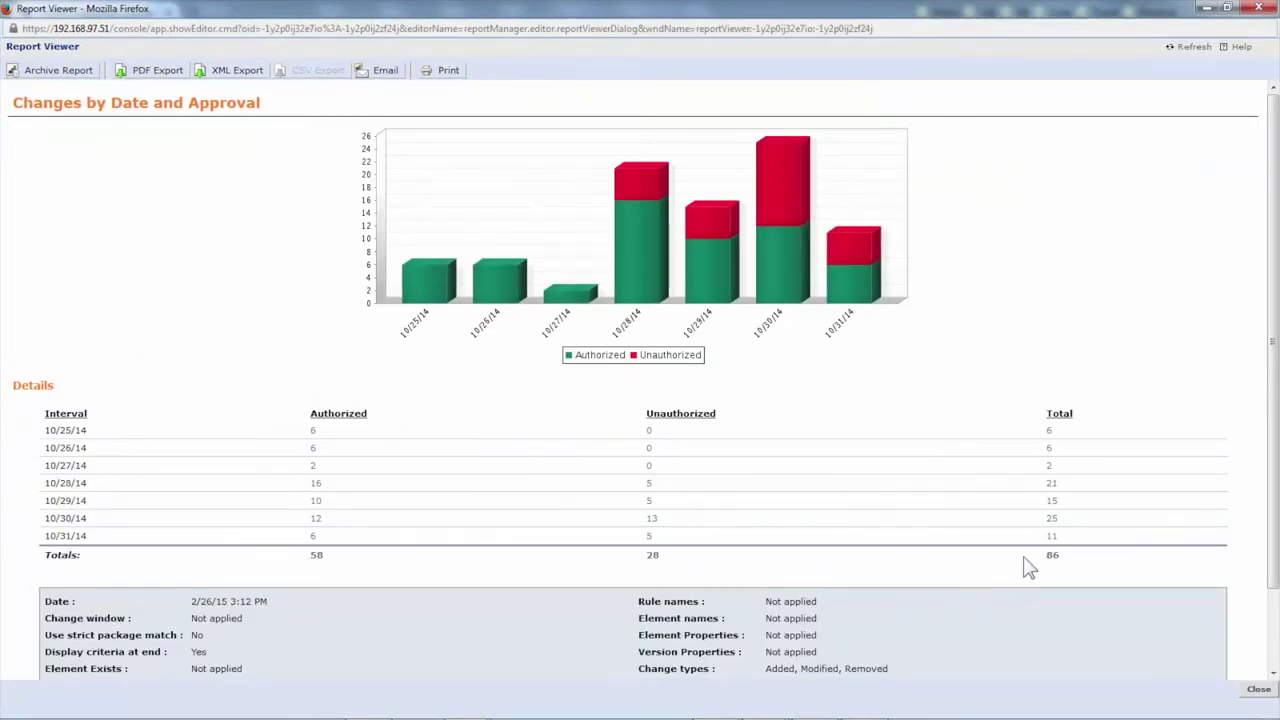
left_click(1054, 557)
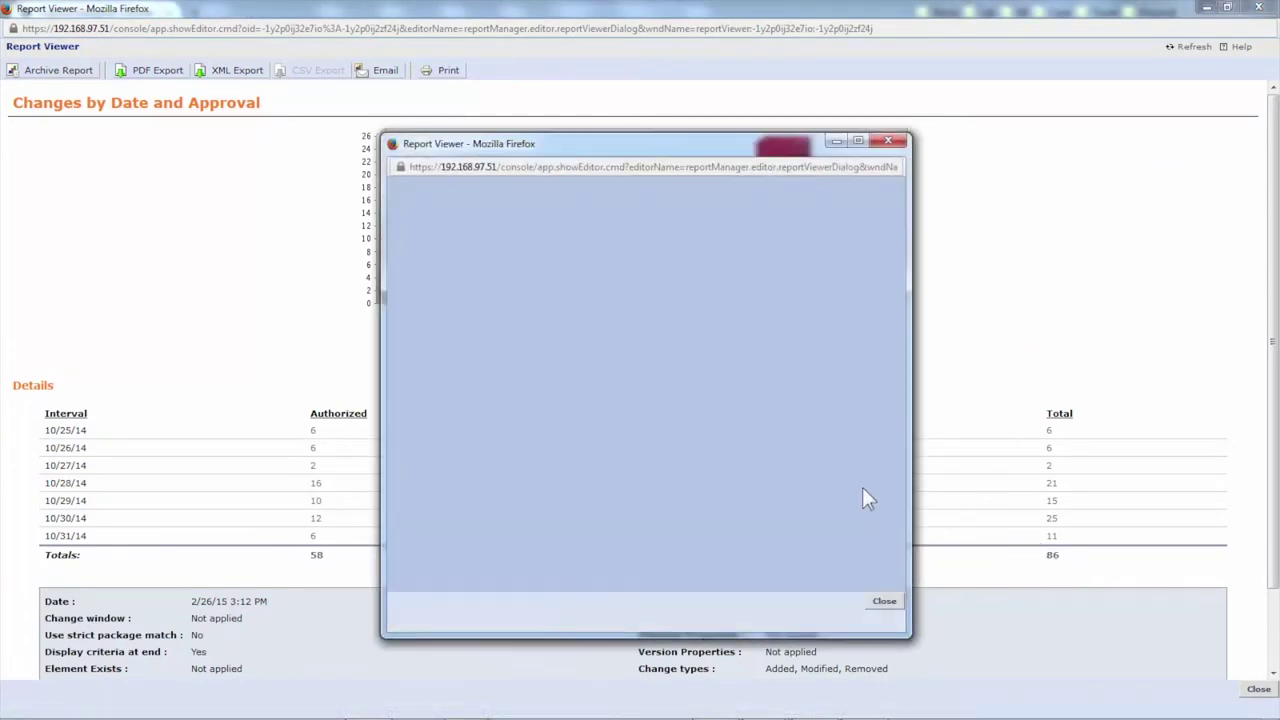
Step: Maximize the Changed Elements list and find Degobah's Listening Ports and System Services elements
left_click(859, 142)
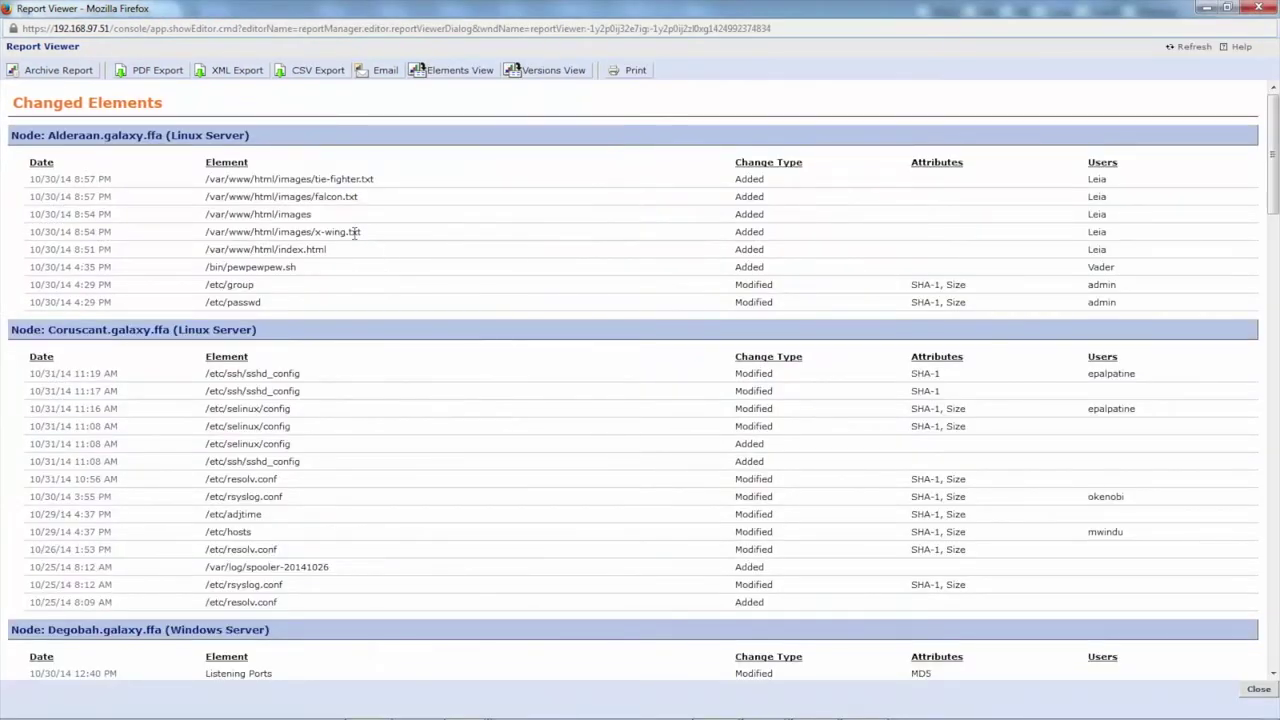
scroll(355, 230, "down", 1)
scroll(355, 230, "down", 3)
scroll(355, 230, "down", 3)
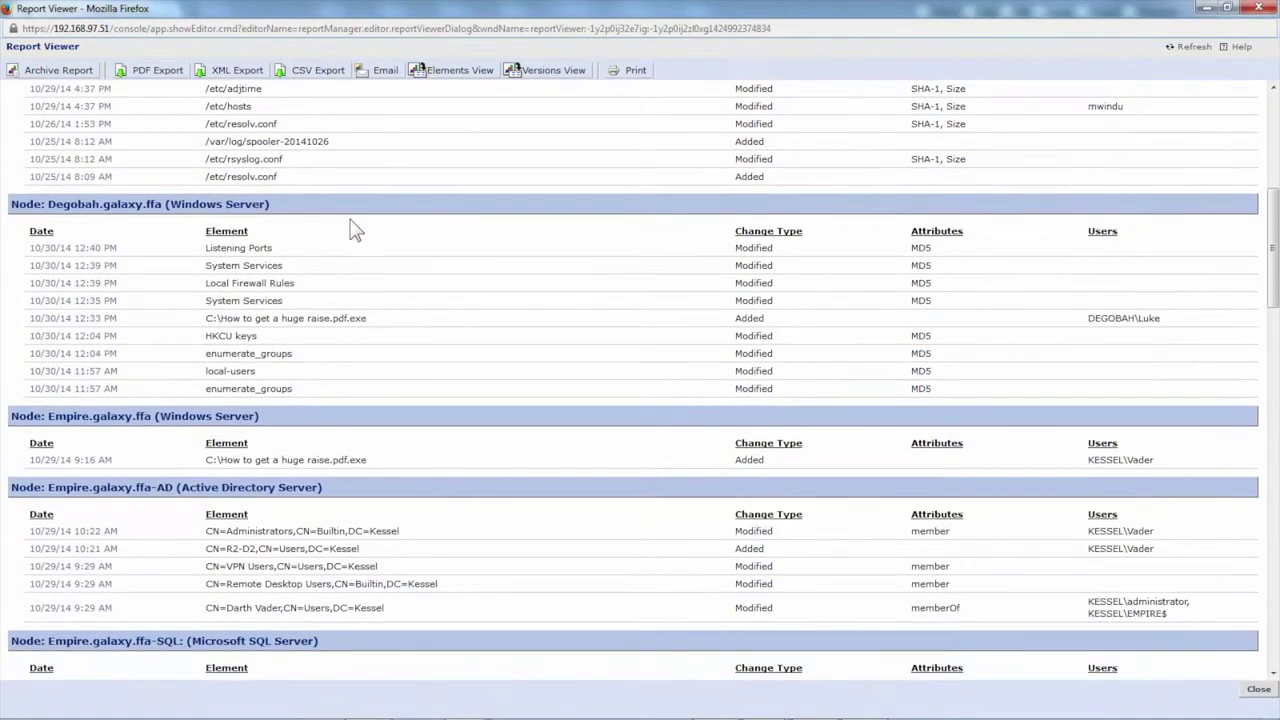
scroll(355, 230, "down", 1)
scroll(355, 230, "down", 2)
scroll(355, 230, "down", 3)
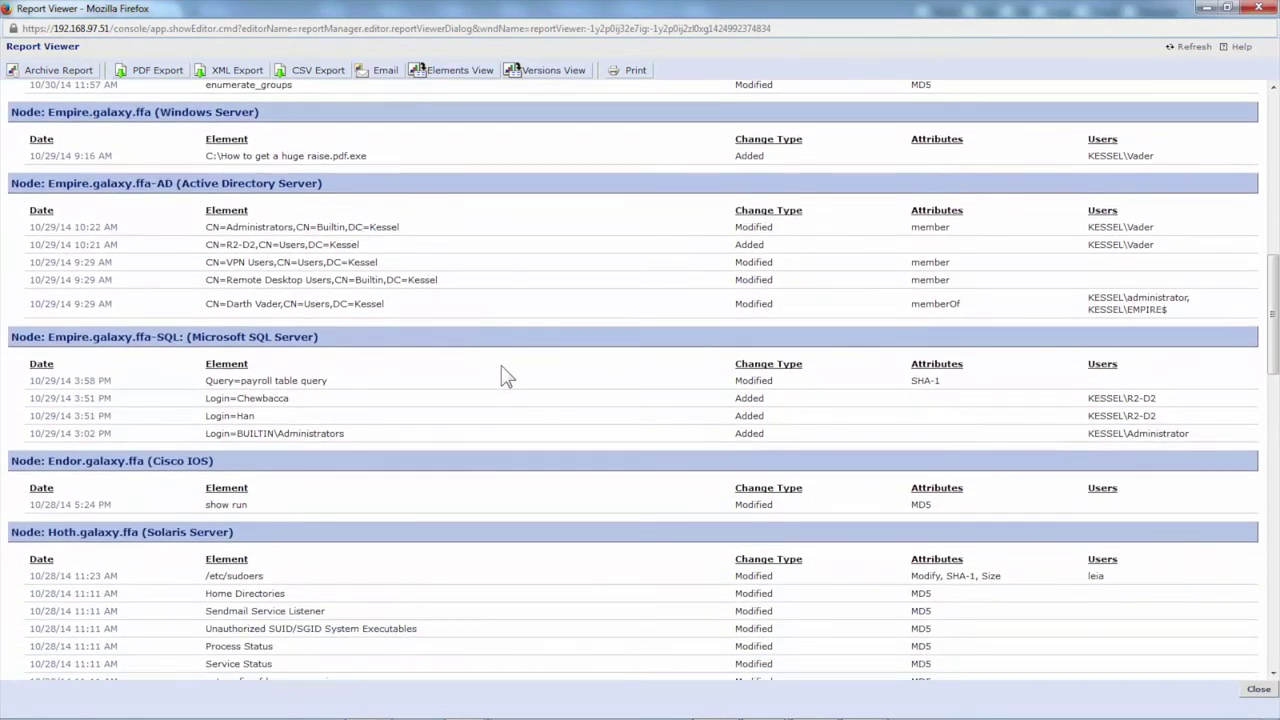
scroll(505, 375, "up", 2)
scroll(505, 375, "up", 4)
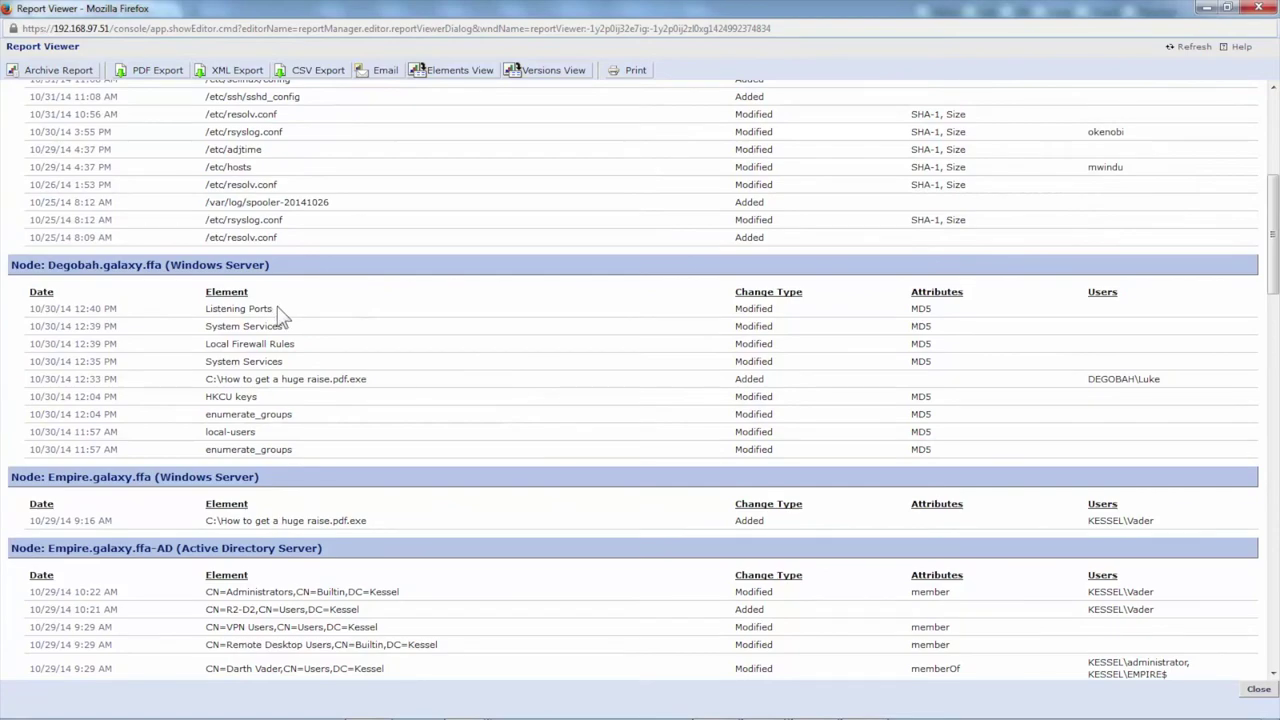
left_click_drag(278, 309, 209, 311)
left_click_drag(285, 326, 222, 327)
Step: Open Degobah's Listening Ports change detail full screen, showing the new 0.0.0.0:1337 TCP listener
left_click(95, 310)
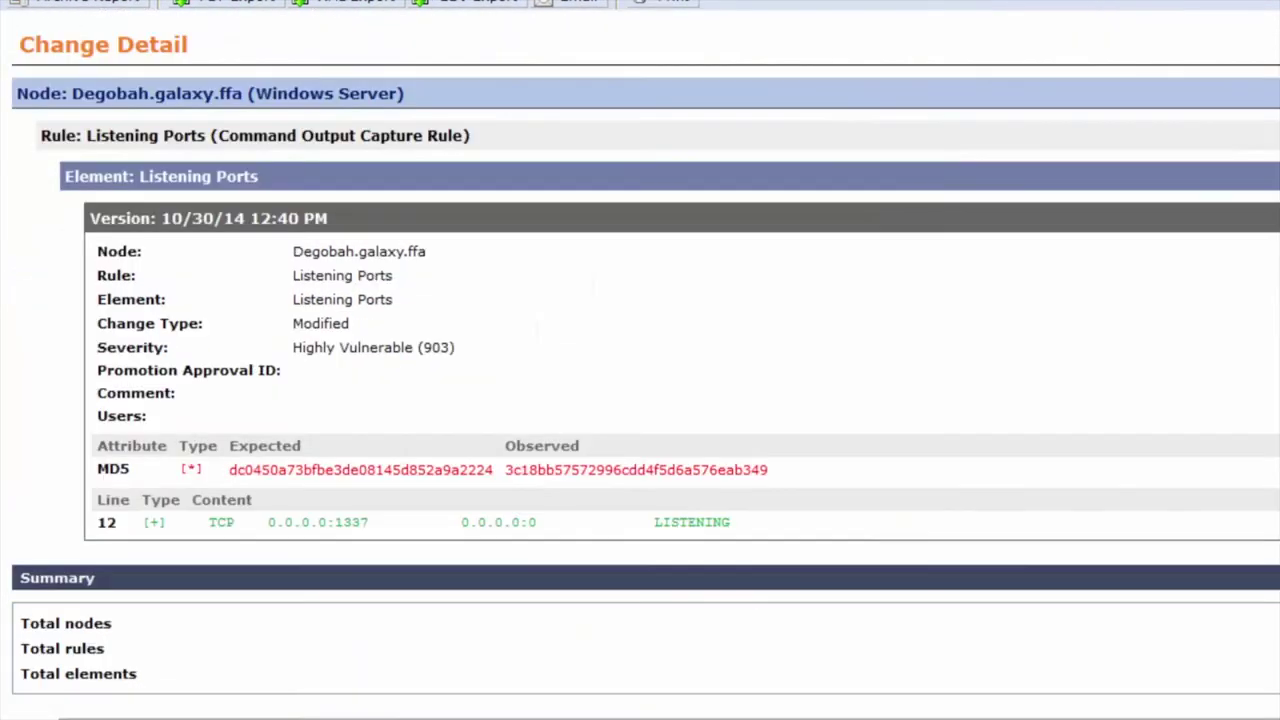
left_click(1258, 104)
left_click_drag(212, 524, 800, 545)
left_click(1004, 545)
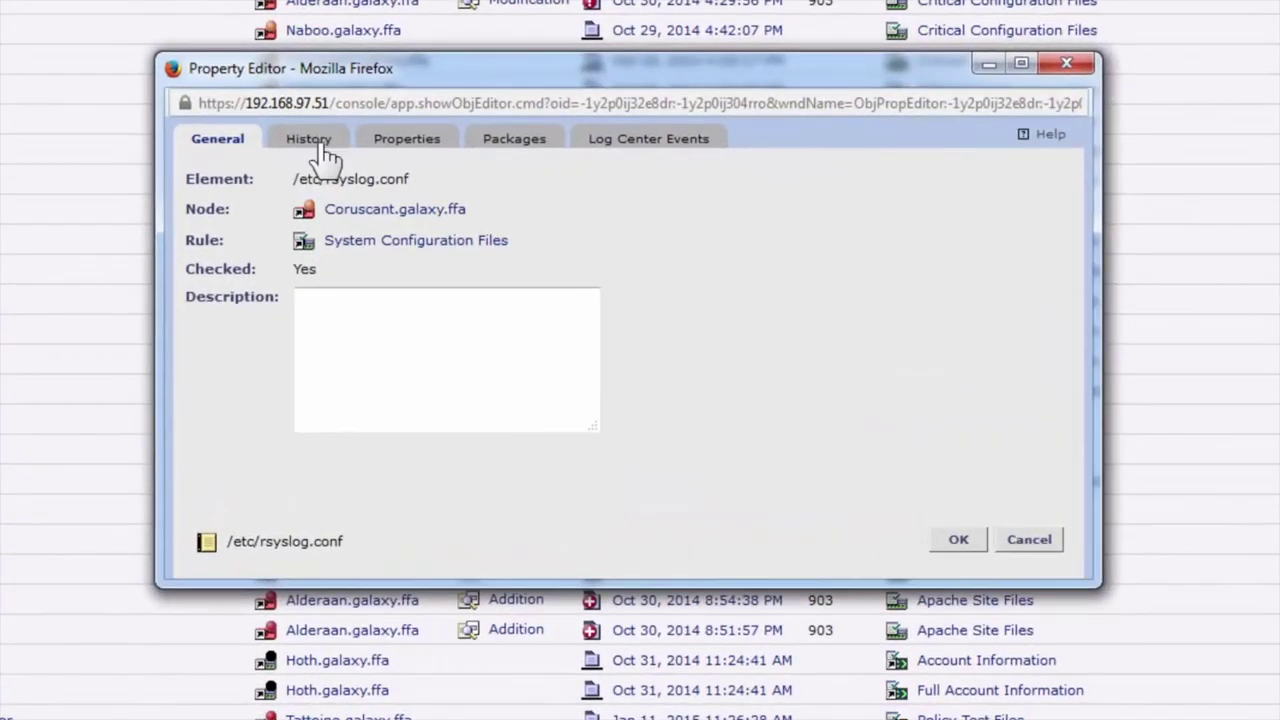
Step: Inspect the /etc/rsyslog.conf version history and its Oct 25 modification details
left_click(322, 143)
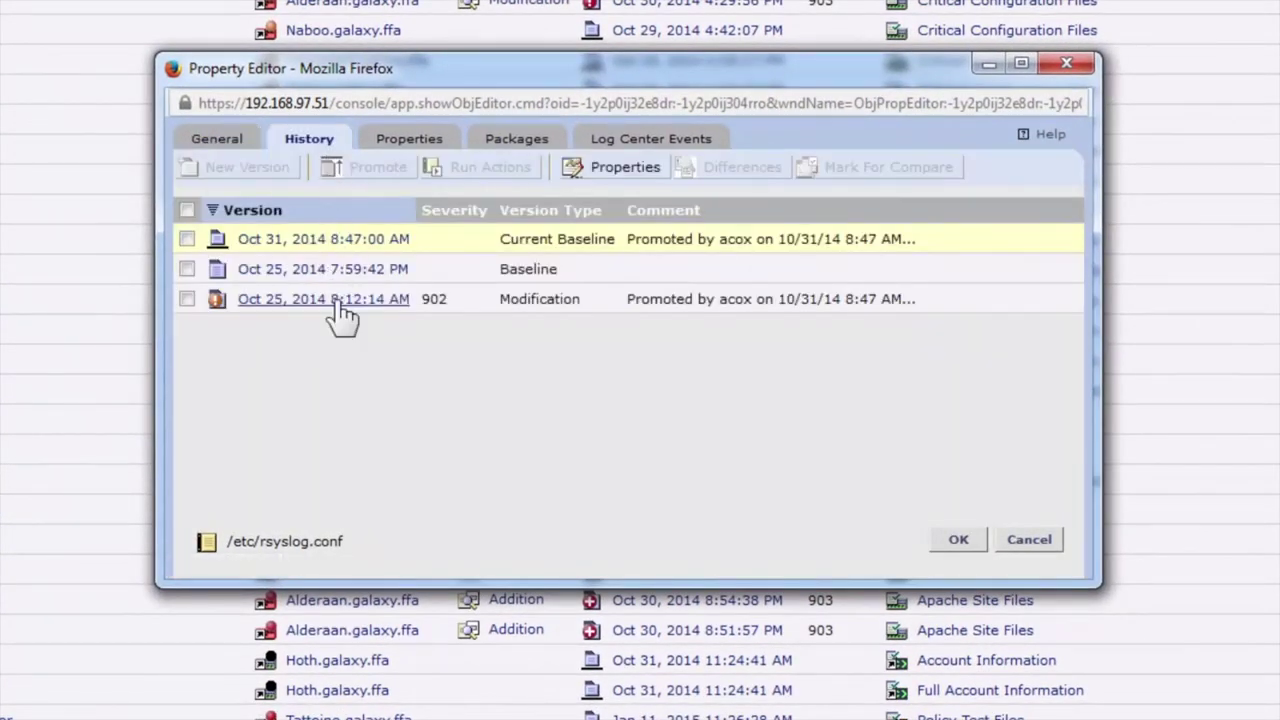
left_click(323, 299)
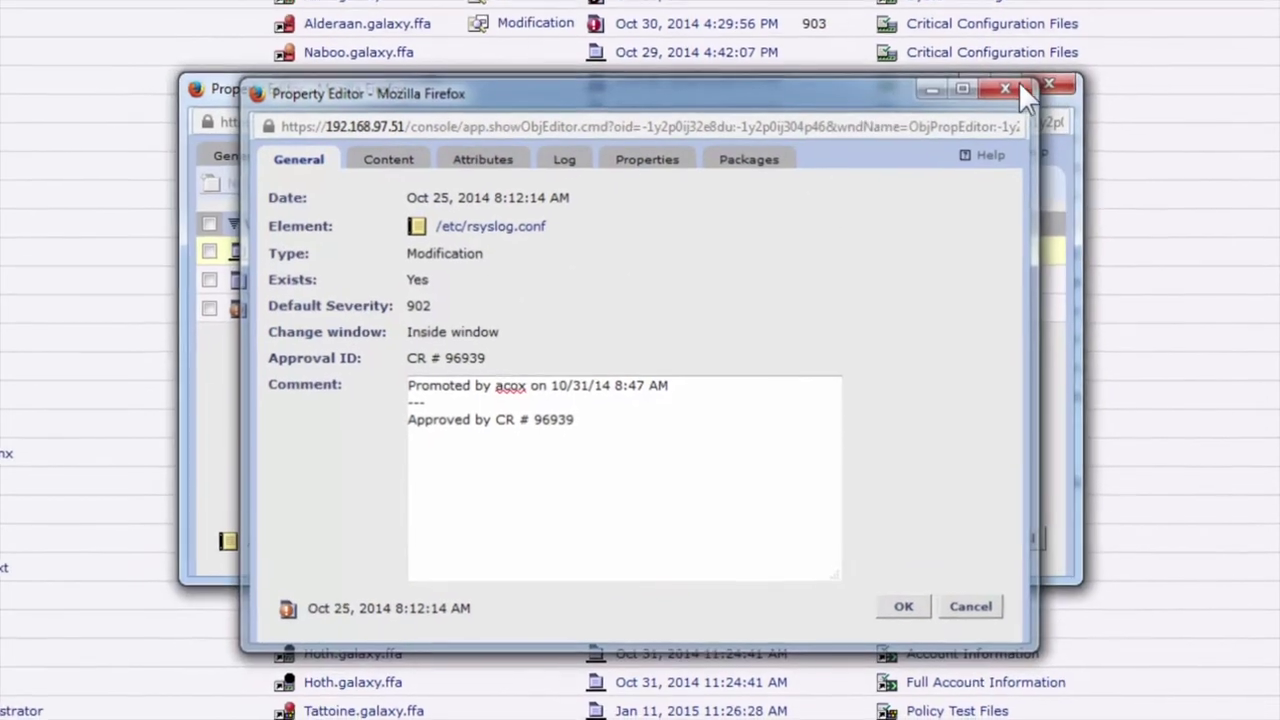
left_click(1014, 72)
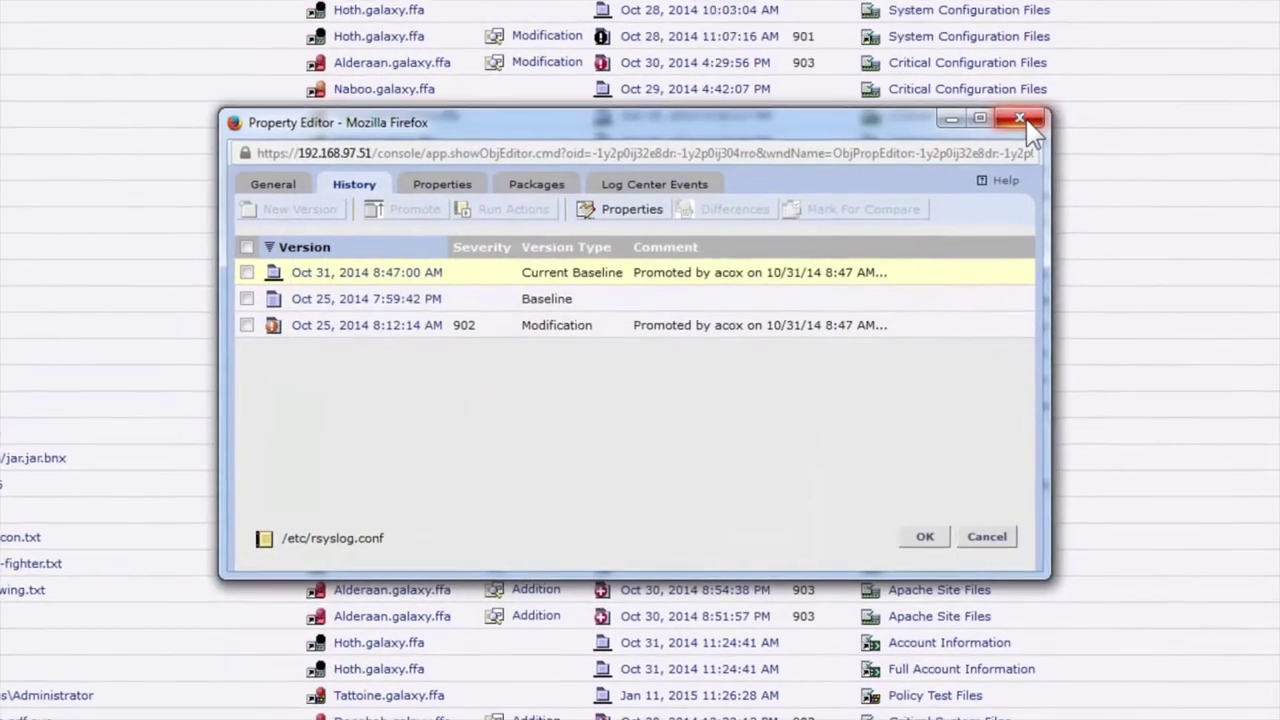
Step: Close the history and approval report windows, then view the Malware Incidence Over Time report
left_click(1066, 63)
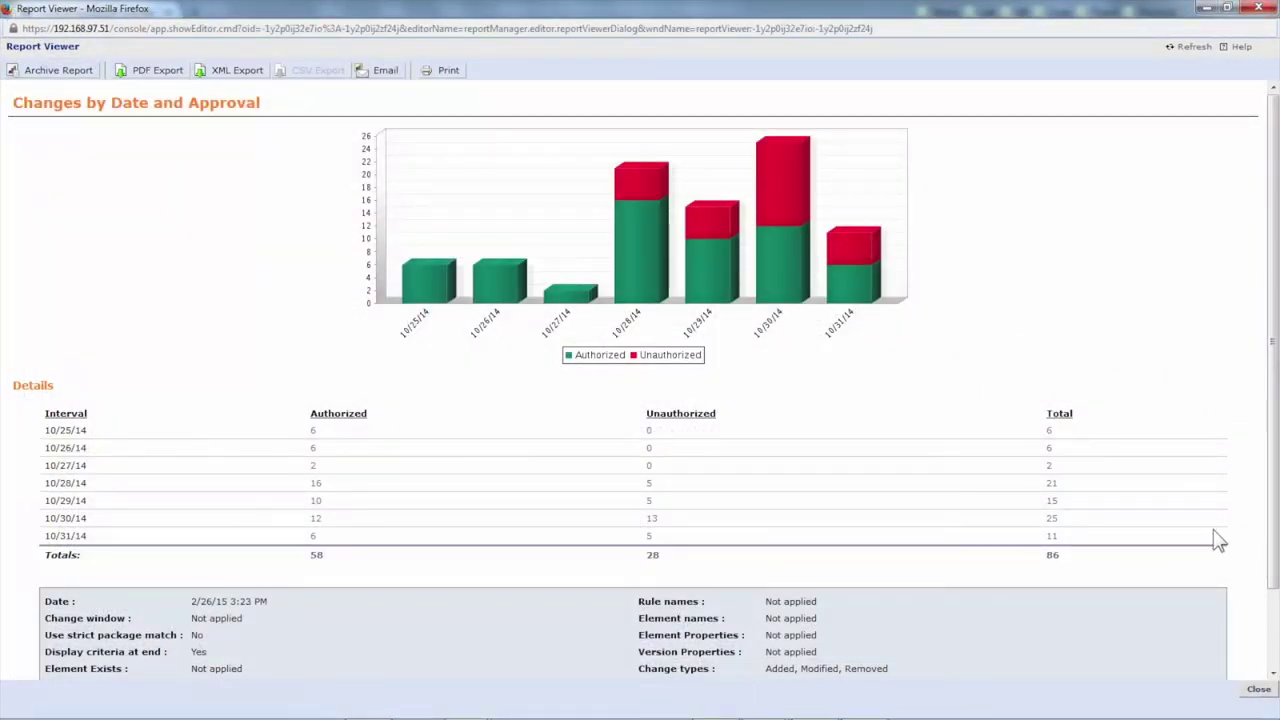
left_click(1256, 10)
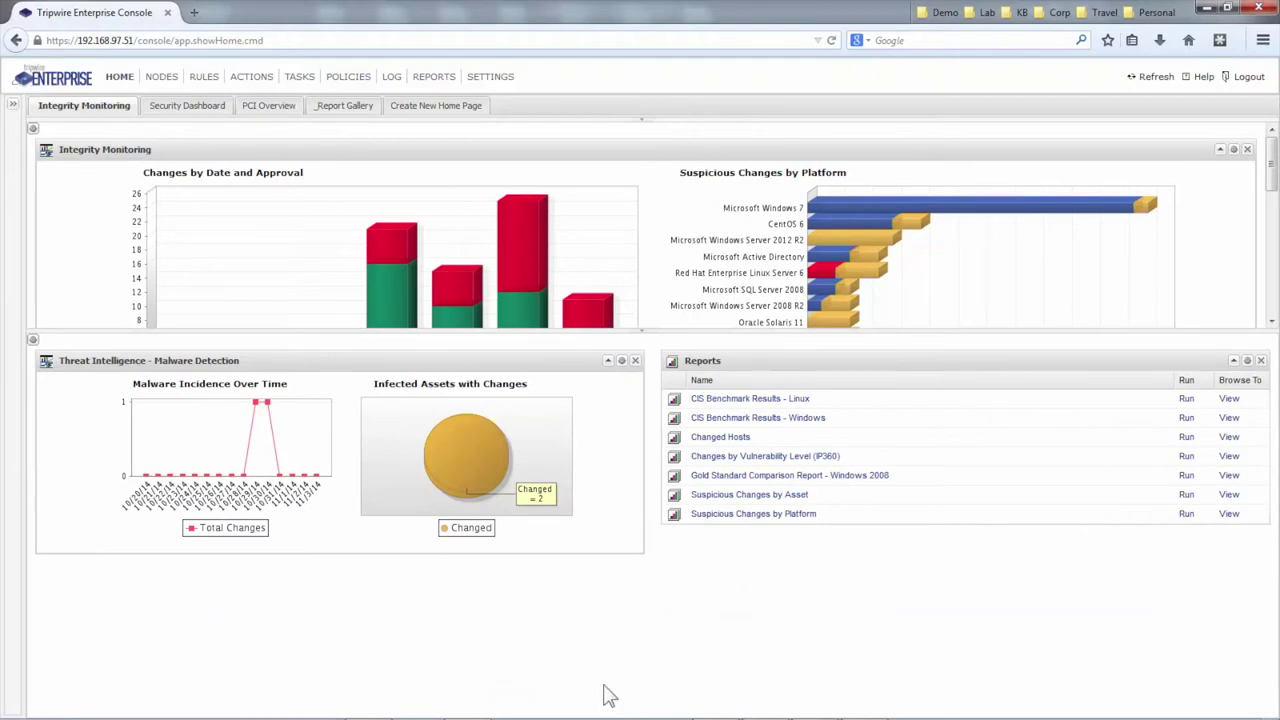
left_click(248, 462)
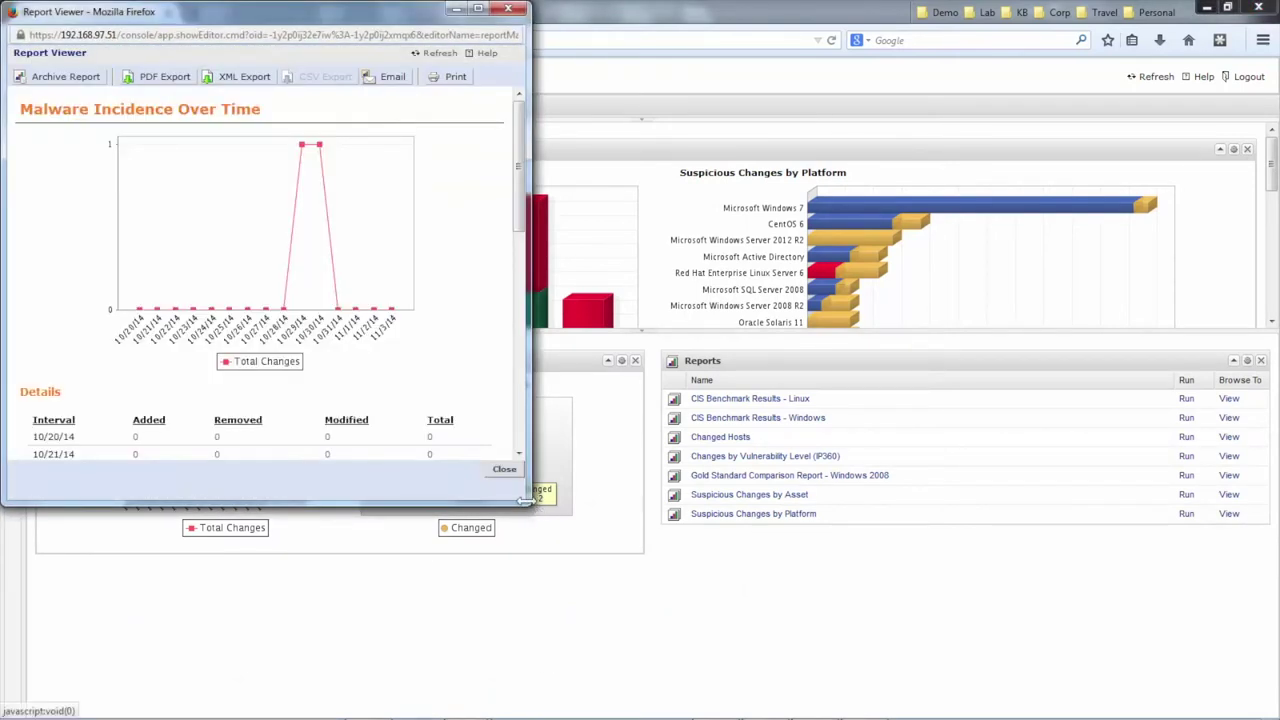
Step: Enlarge the malware report and drill into the added .pdf.exe file in Elements View
left_click_drag(538, 520, 588, 703)
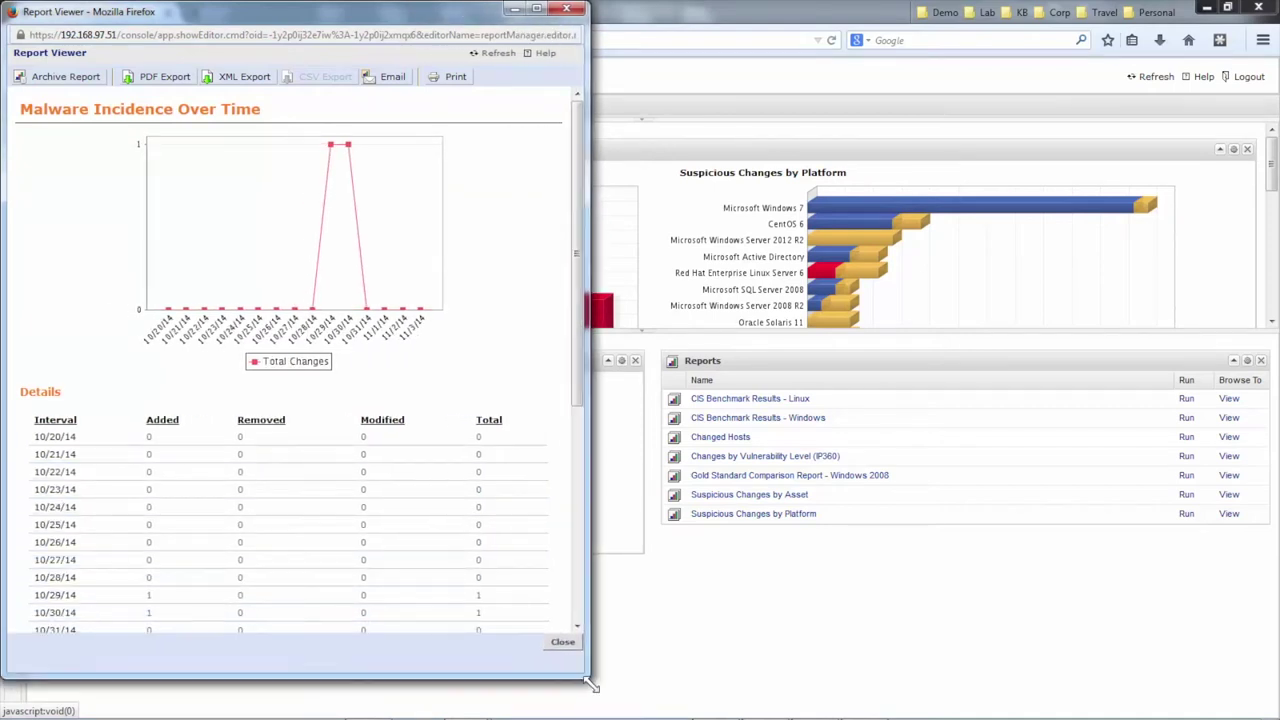
left_click(480, 610)
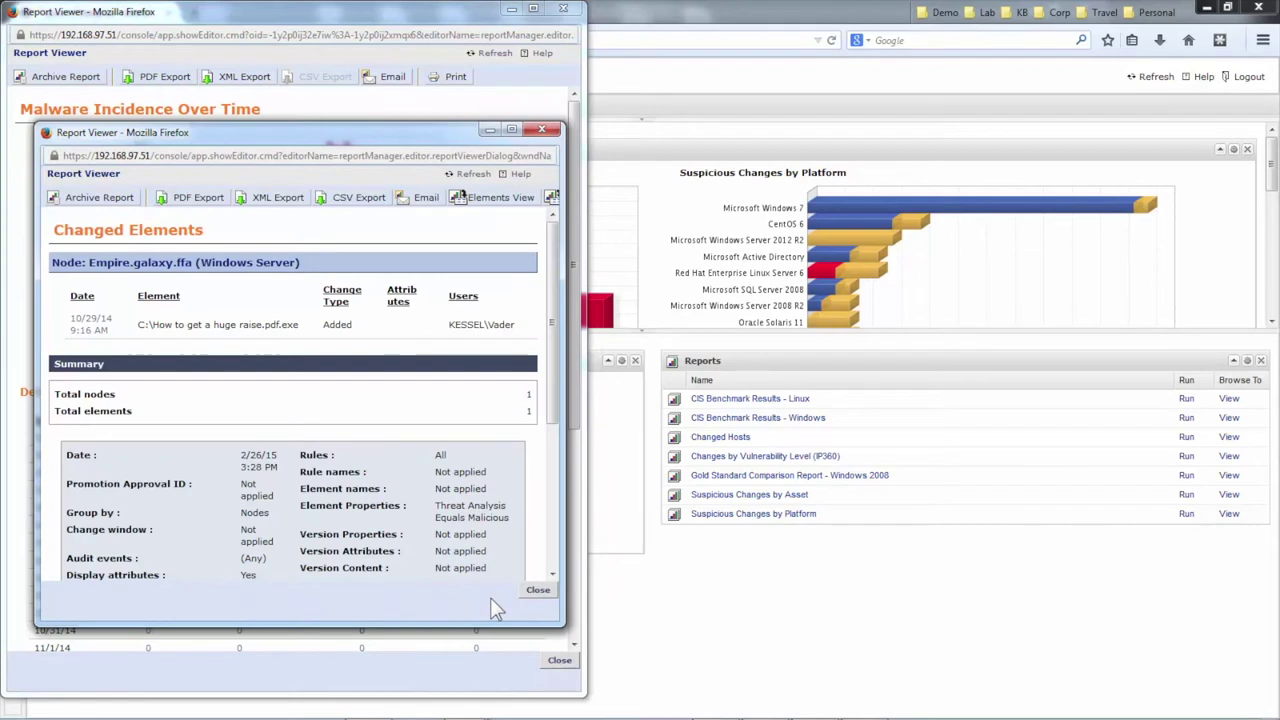
left_click_drag(137, 325, 310, 333)
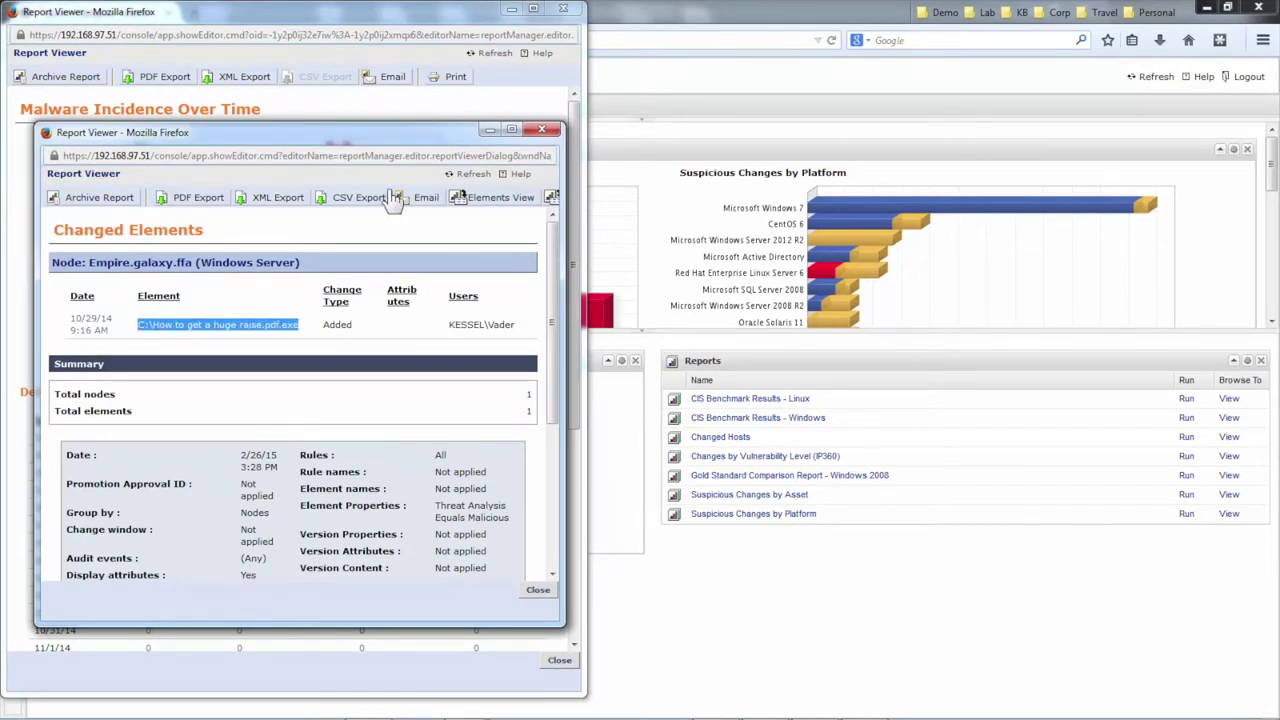
left_click(490, 199)
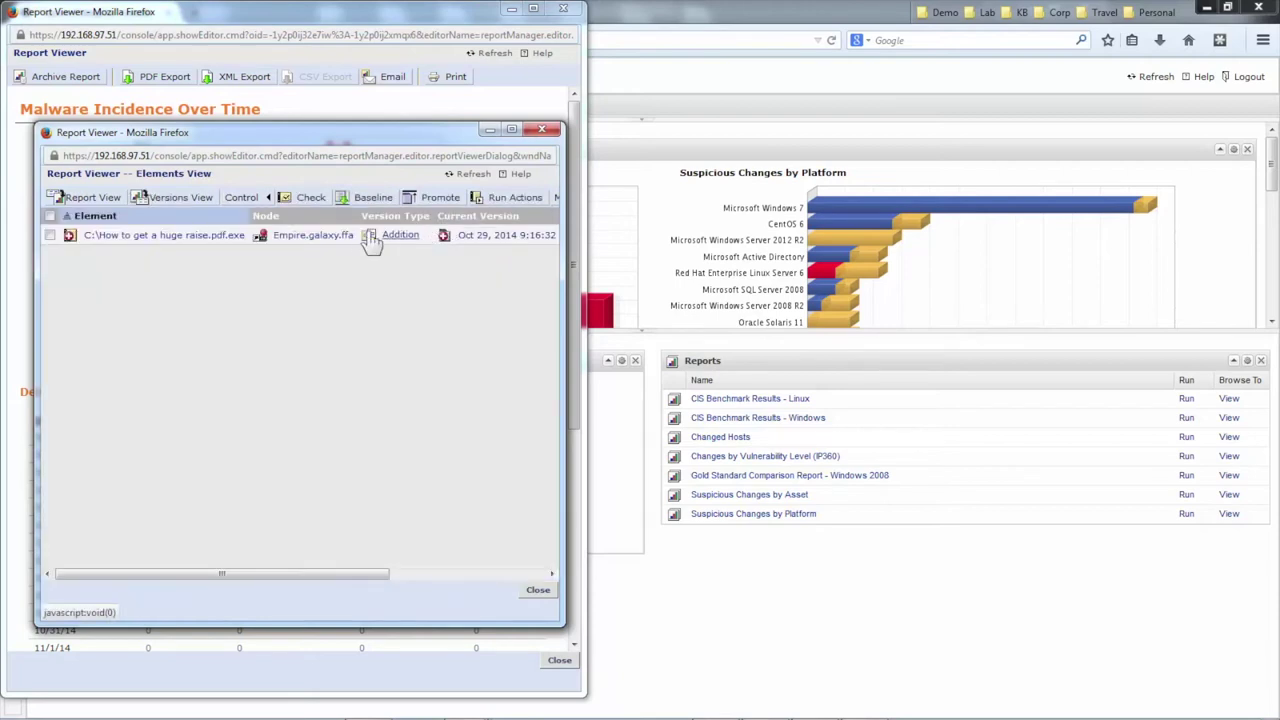
Step: Check the file's properties showing Threat Analysis Malicious, then close all malware windows
left_click(220, 246)
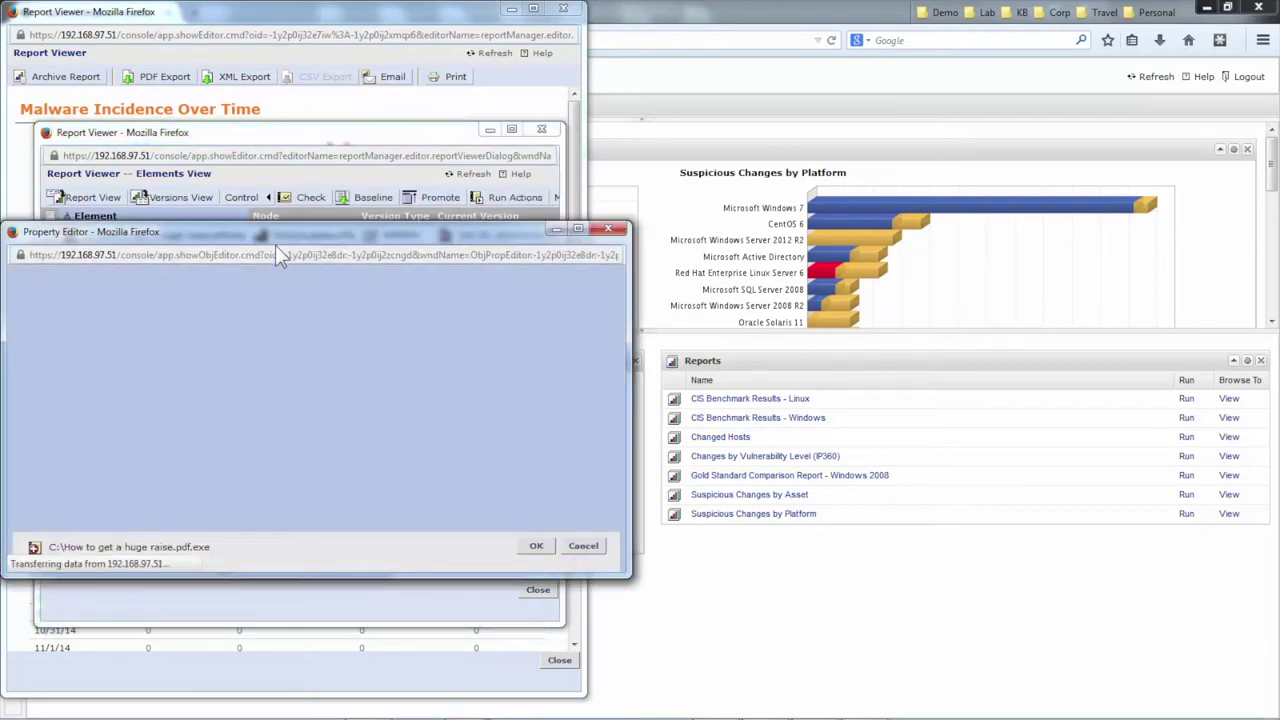
left_click_drag(289, 231, 469, 244)
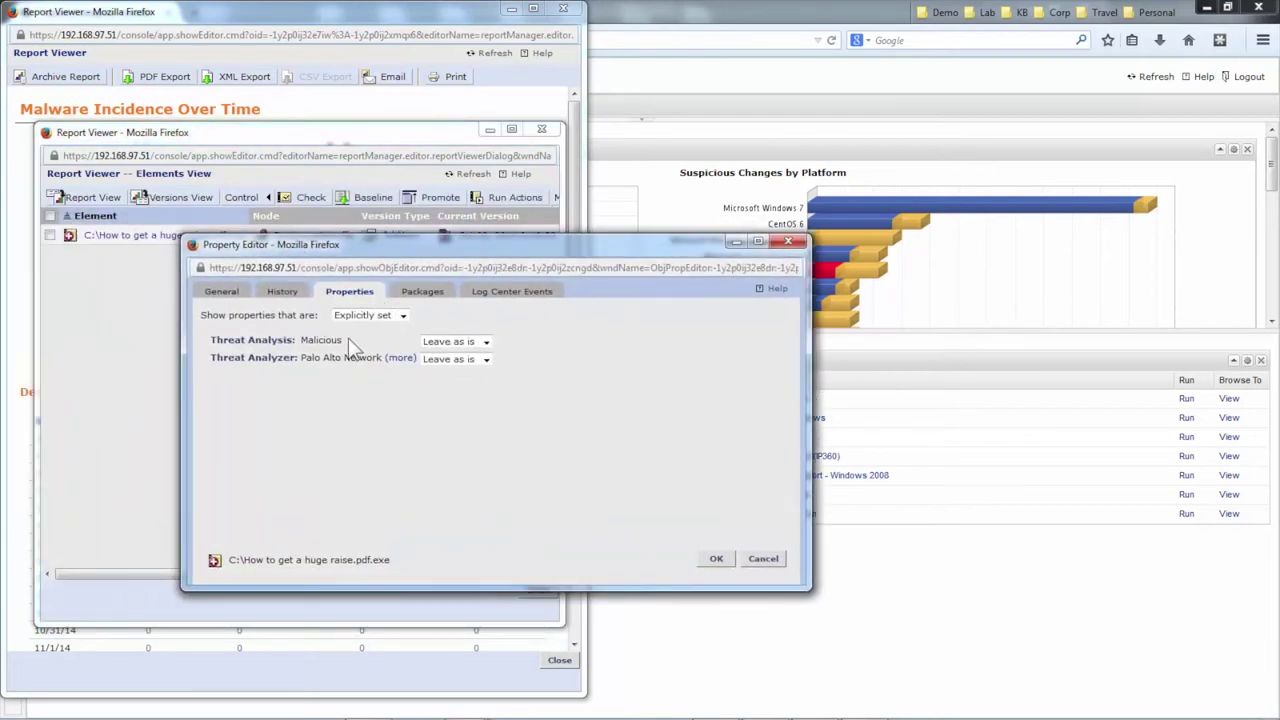
left_click_drag(342, 340, 285, 341)
left_click(765, 558)
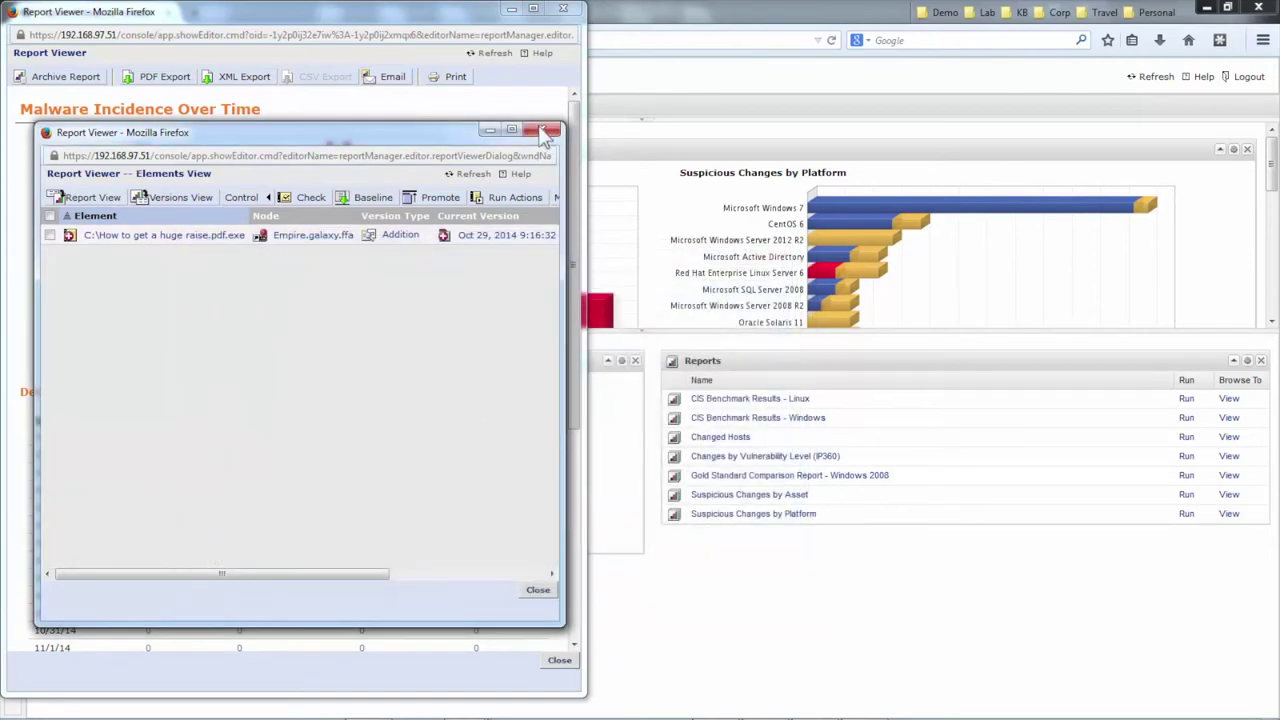
left_click(543, 133)
left_click(562, 9)
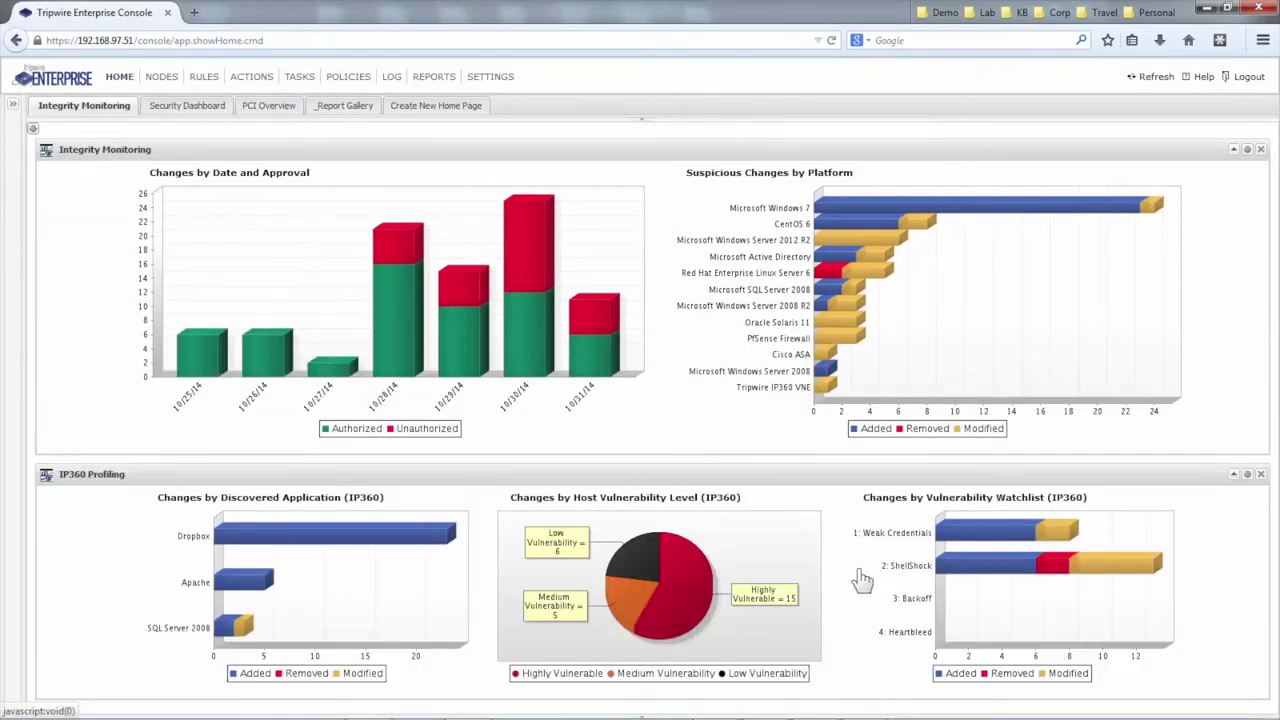
Step: Maximize the Changes by Date and Approval report and list its 28 unauthorized changes
left_click(471, 323)
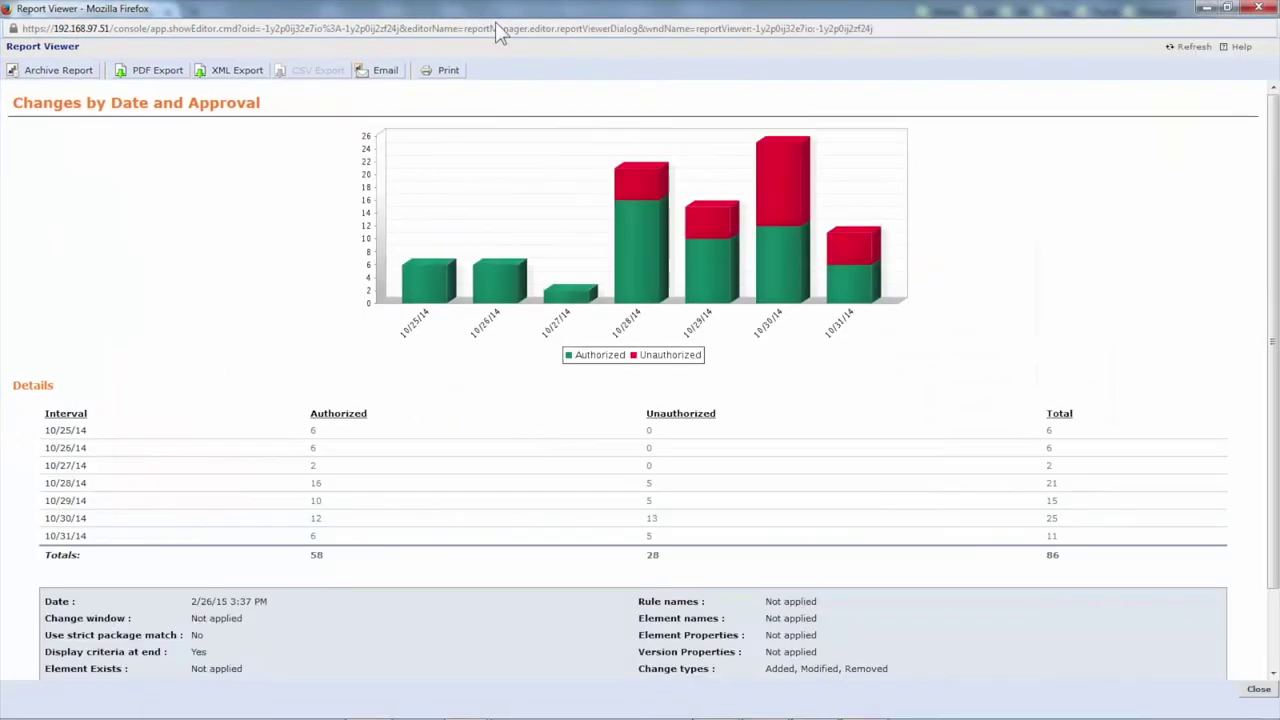
left_click(478, 9)
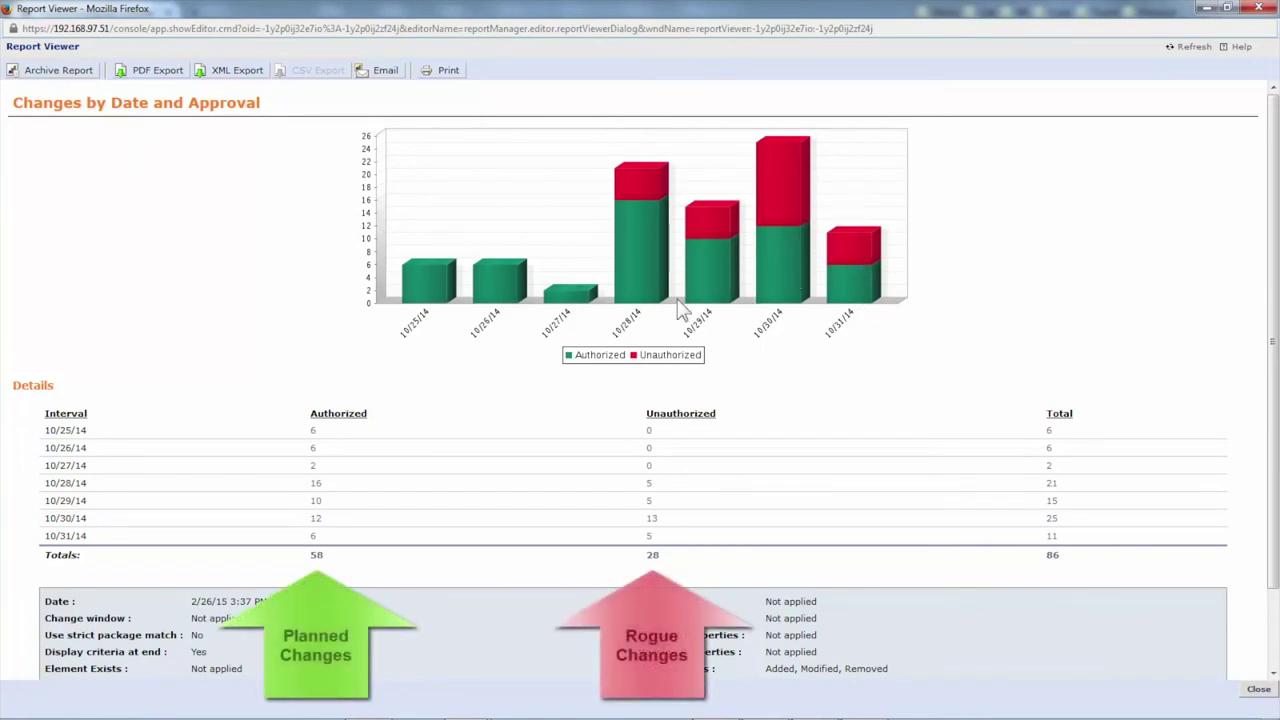
left_click_drag(373, 424, 302, 426)
left_click_drag(740, 428, 640, 428)
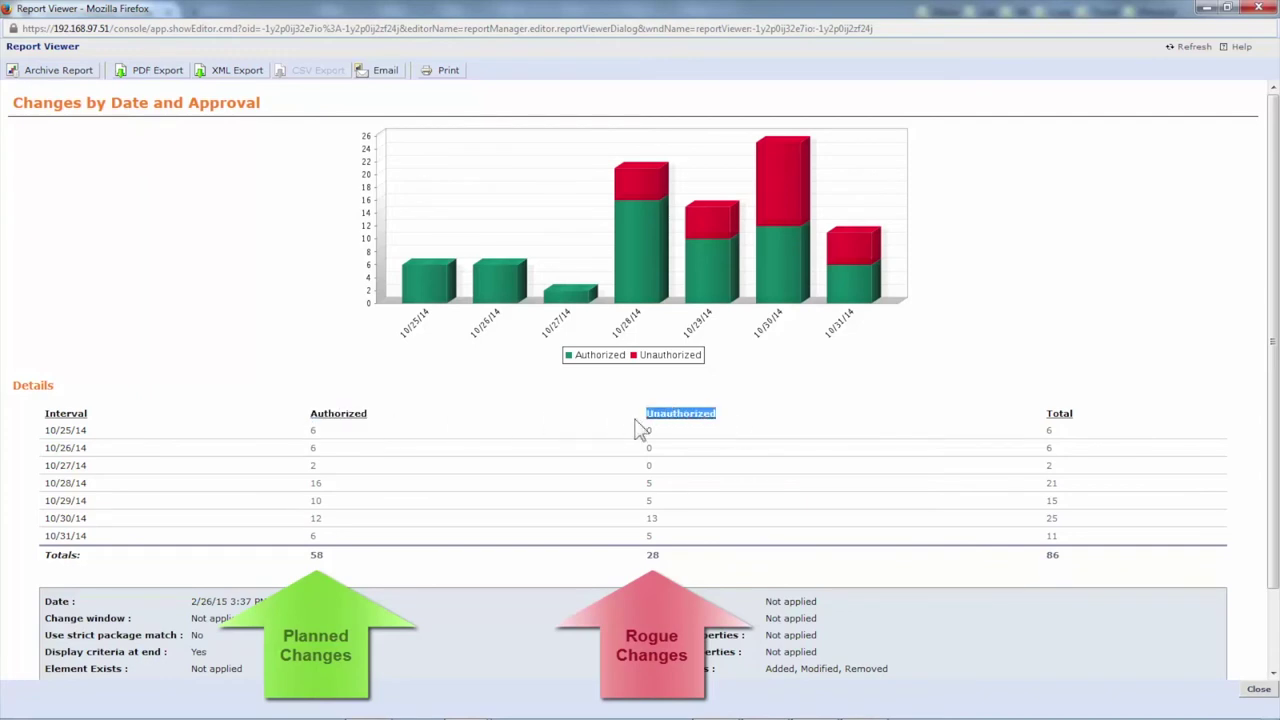
left_click(785, 420)
left_click(652, 556)
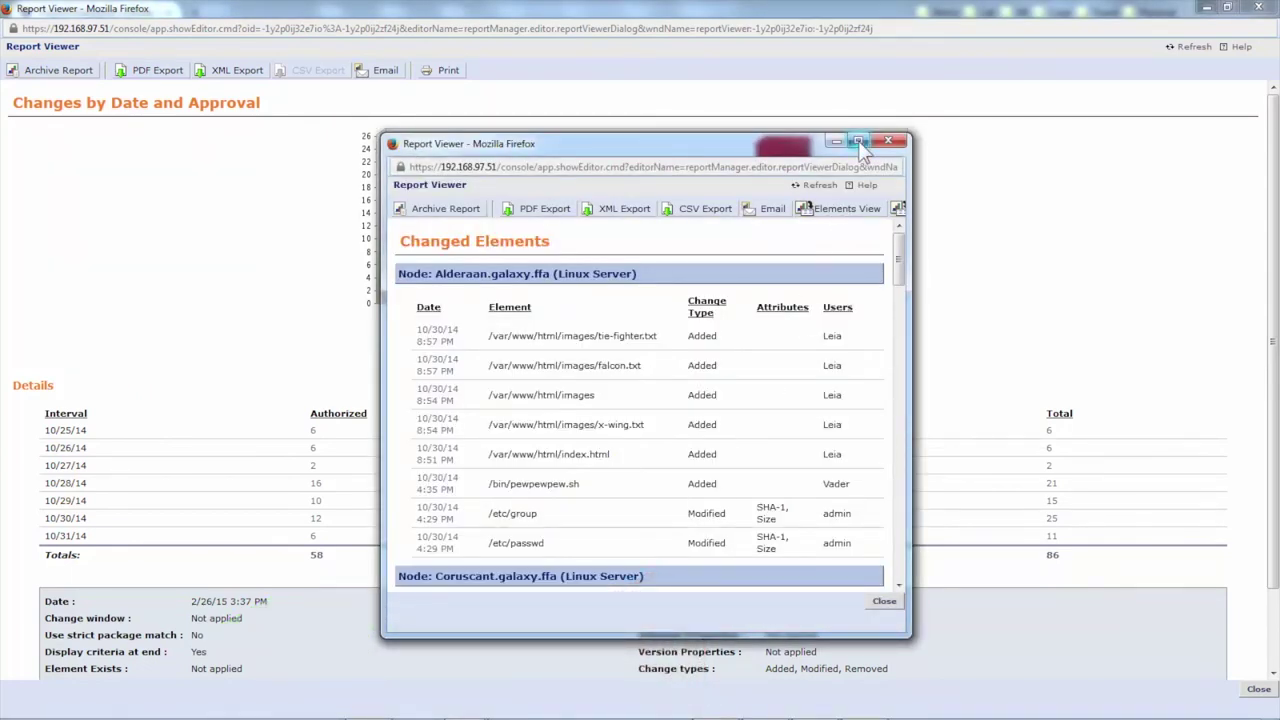
Step: Scroll the unauthorized changes list to the suspicious file on Empire.galaxy.ffa
scroll(812, 278, "down", 1)
scroll(812, 278, "down", 2)
scroll(812, 278, "down", 2)
scroll(812, 278, "down", 1)
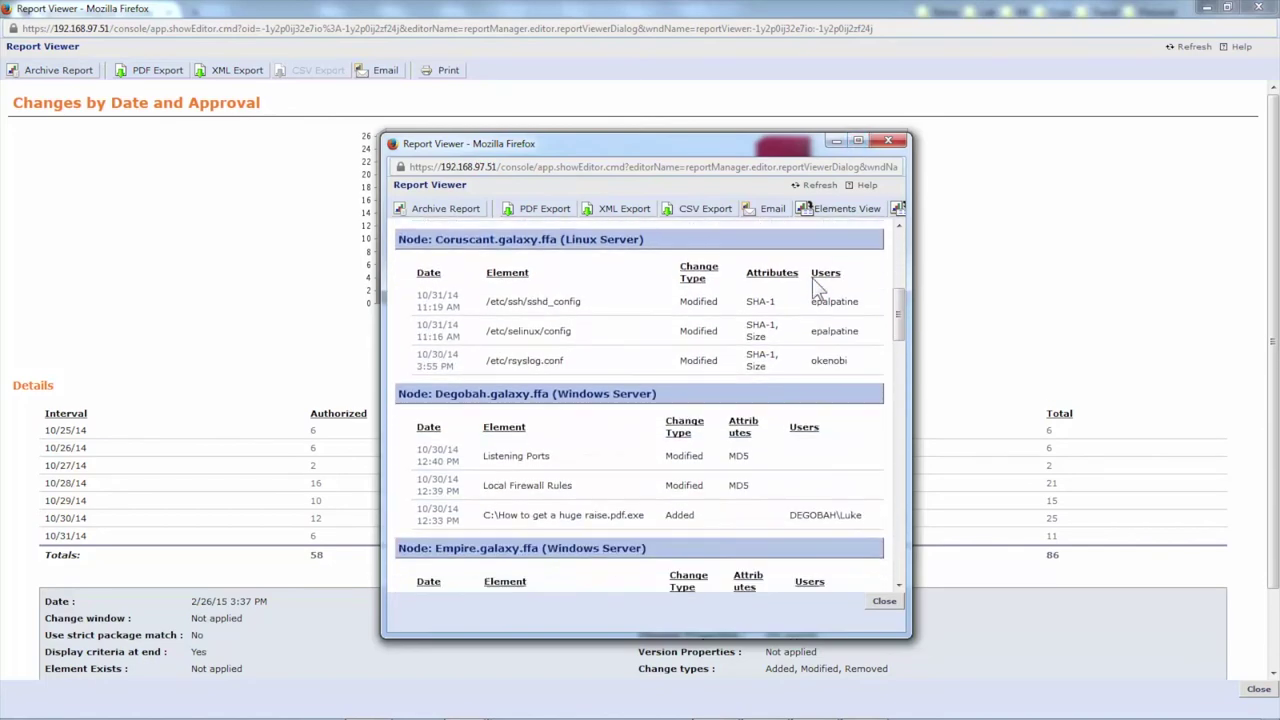
scroll(813, 282, "down", 2)
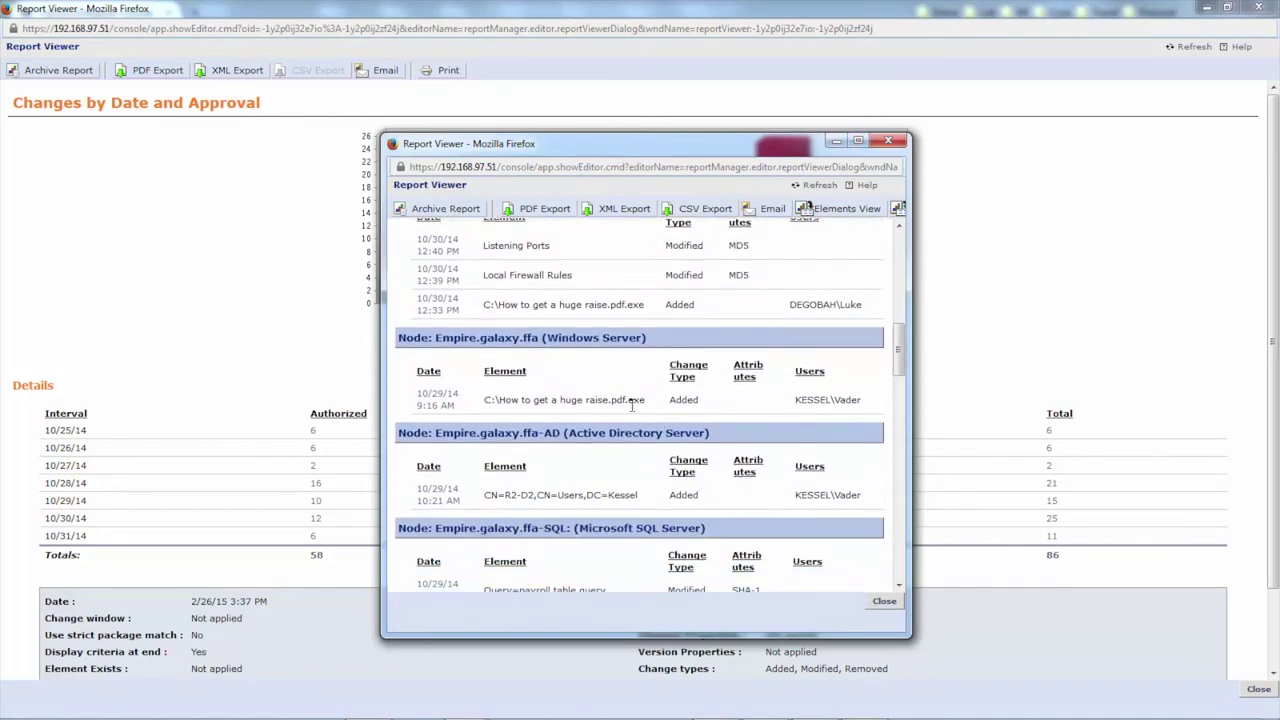
left_click_drag(639, 404, 481, 414)
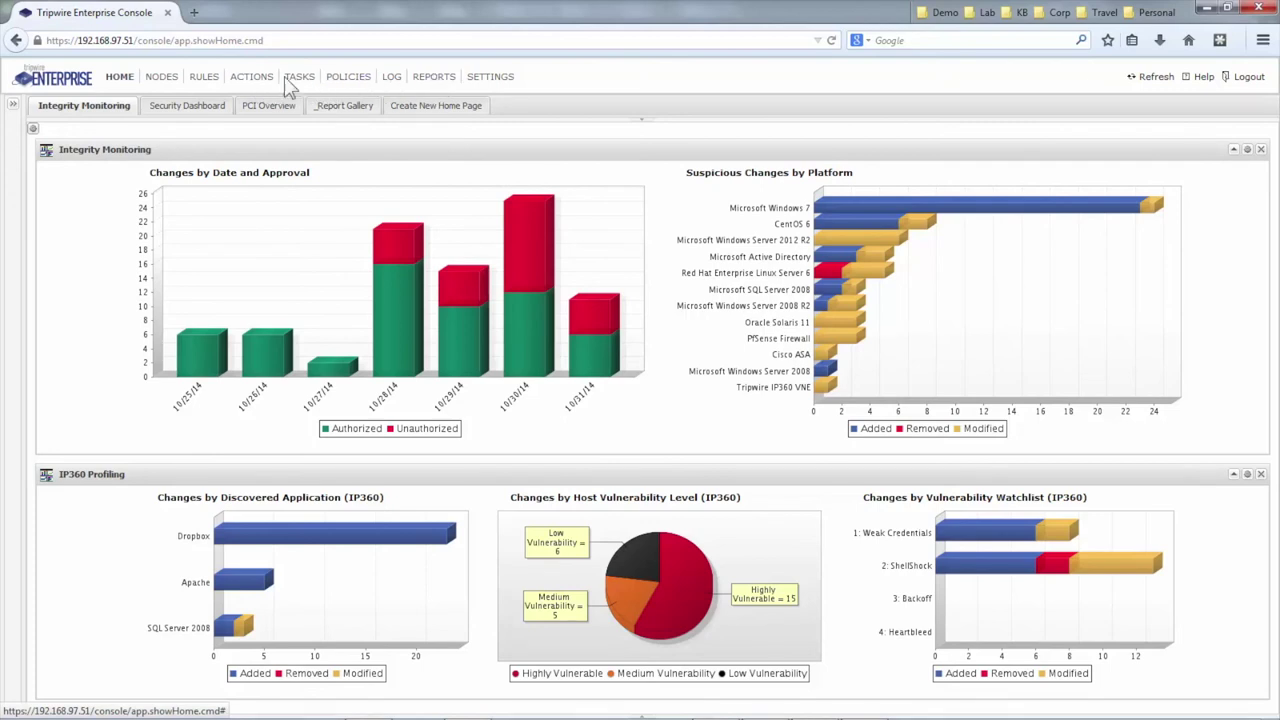
Step: Open Settings > Log Management to show syslog forwarding to 192.168.97.62 port 1468
left_click(487, 87)
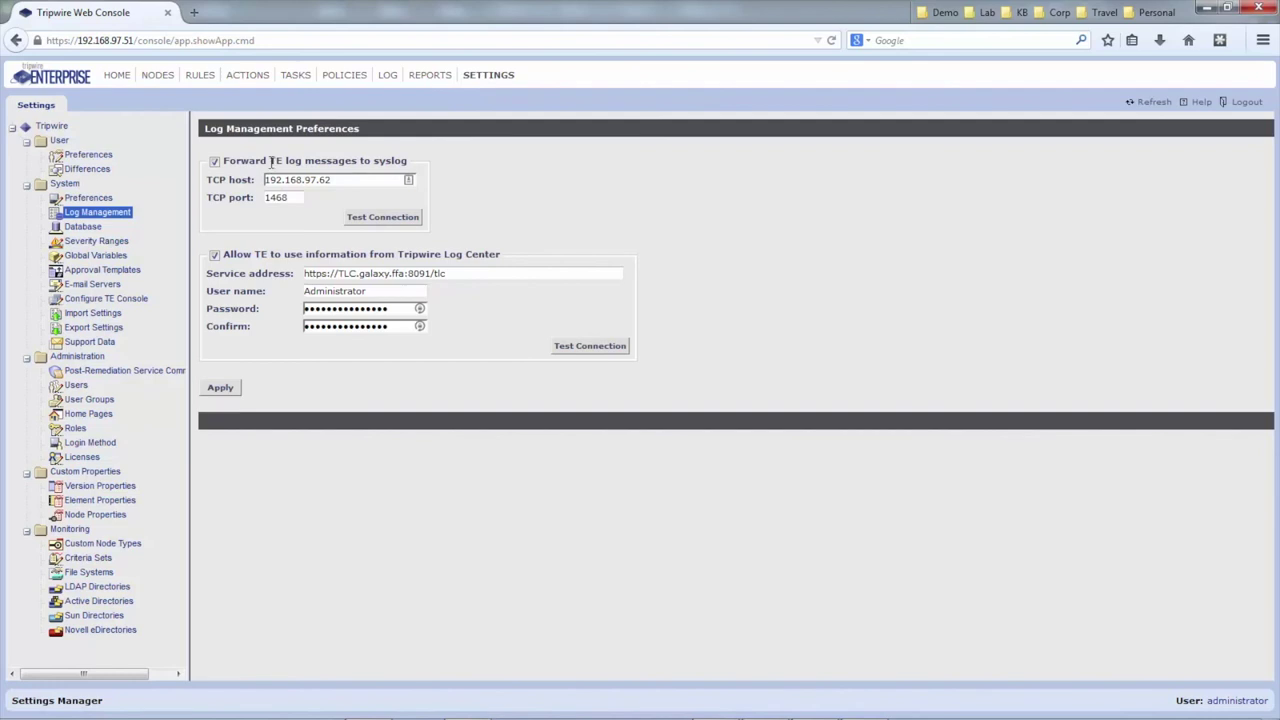
left_click_drag(268, 161, 408, 157)
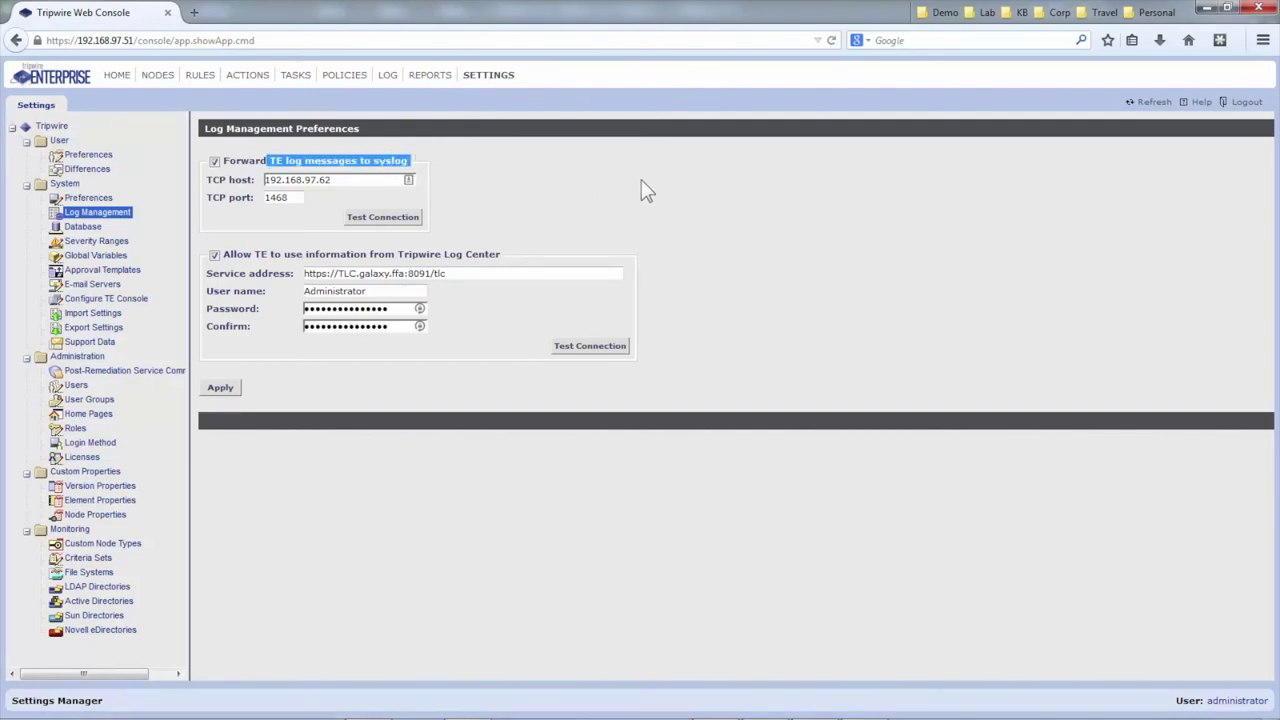